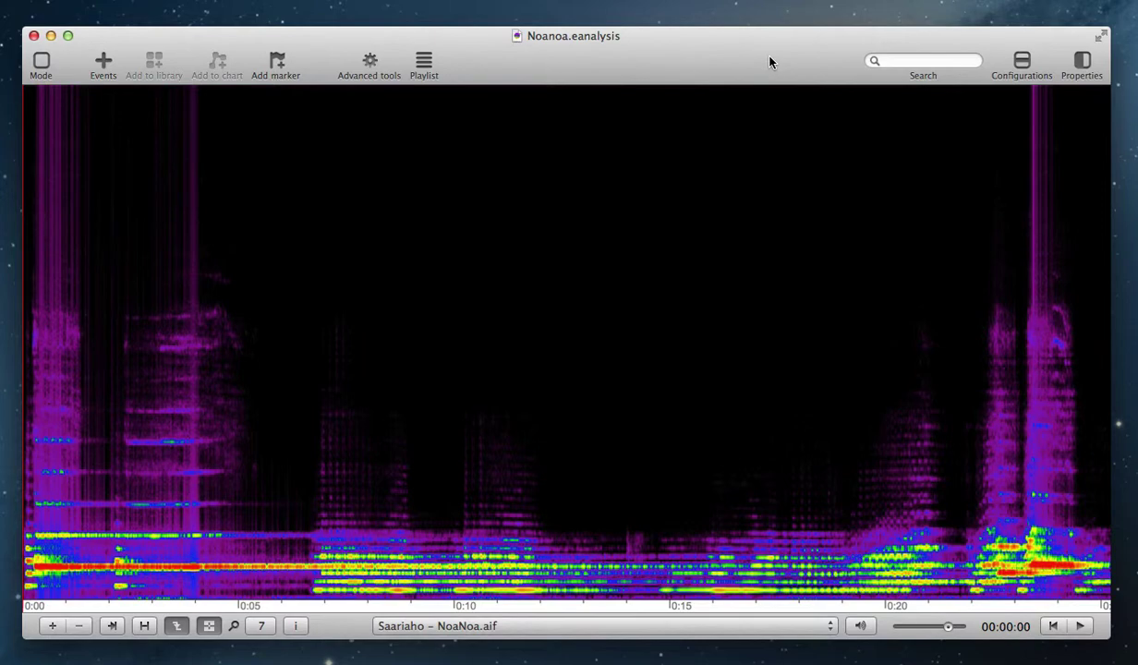
Add a blank chart view from the Sonogram preset and enlarge it above the sonogram
{"action": "left_click", "coordinate": [53, 626]}
{"action": "left_click", "coordinate": [226, 241]}
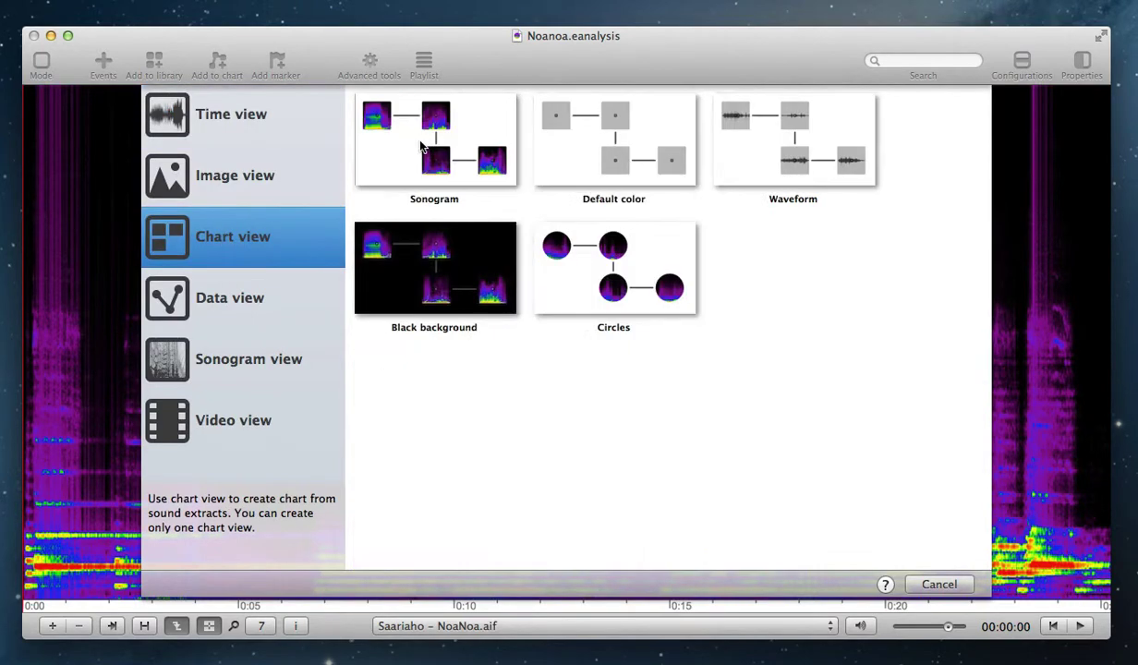
{"action": "double_click", "coordinate": [427, 145]}
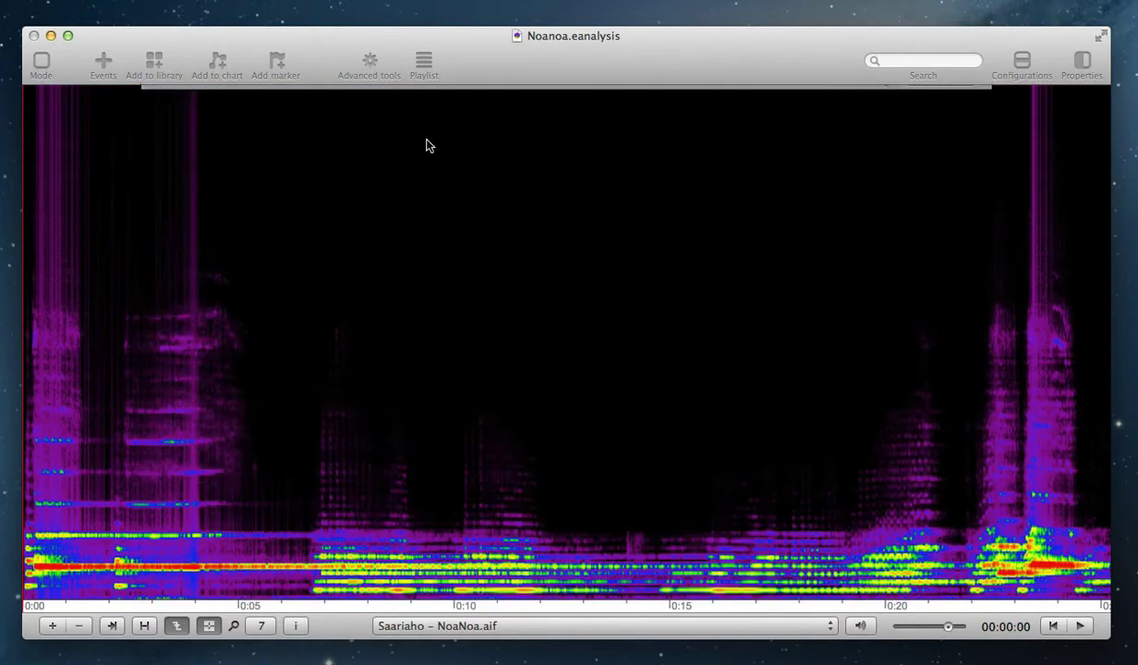
{"action": "left_click_drag", "start_coordinate": [457, 265], "coordinate": [443, 435]}
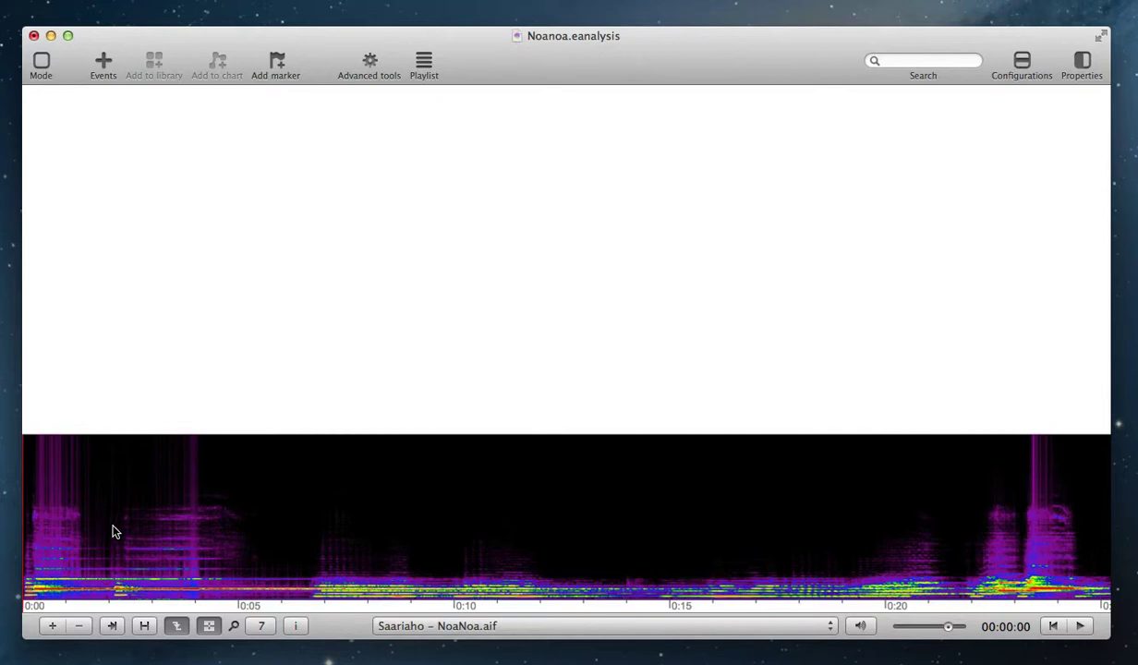
{"action": "scroll", "coordinate": [104, 517], "scroll_direction": "left", "scroll_amount": 2}
Add the 0:00–0:01.95 passage to the chart as a block at the top-left
{"action": "left_click_drag", "start_coordinate": [104, 531], "coordinate": [24, 534]}
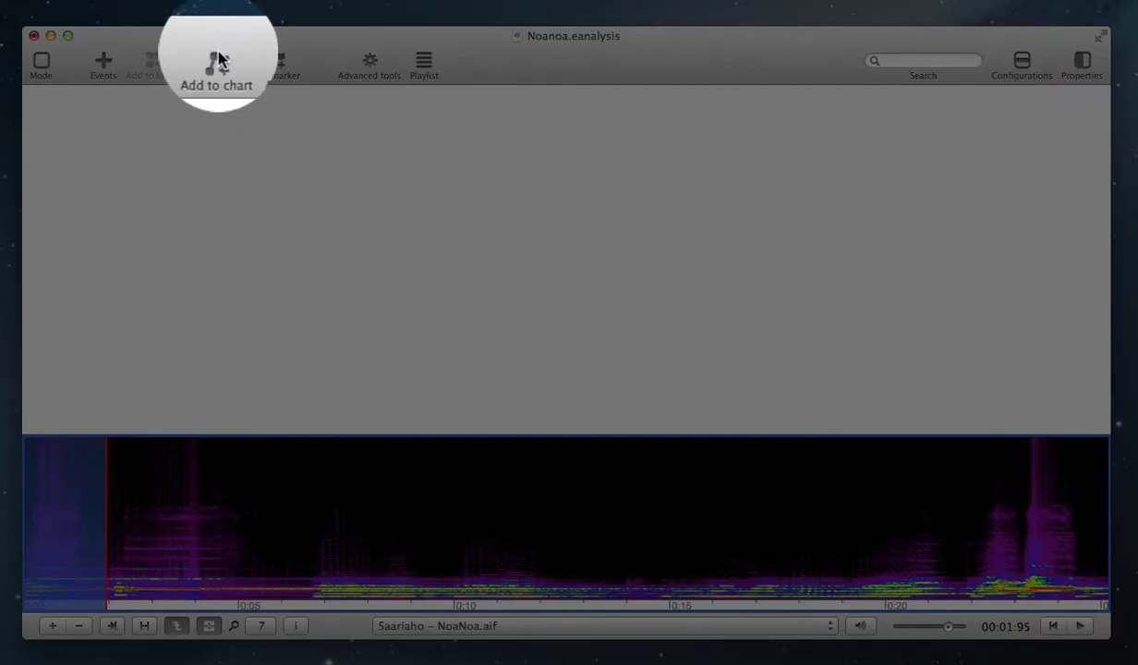
{"action": "left_click", "coordinate": [218, 58]}
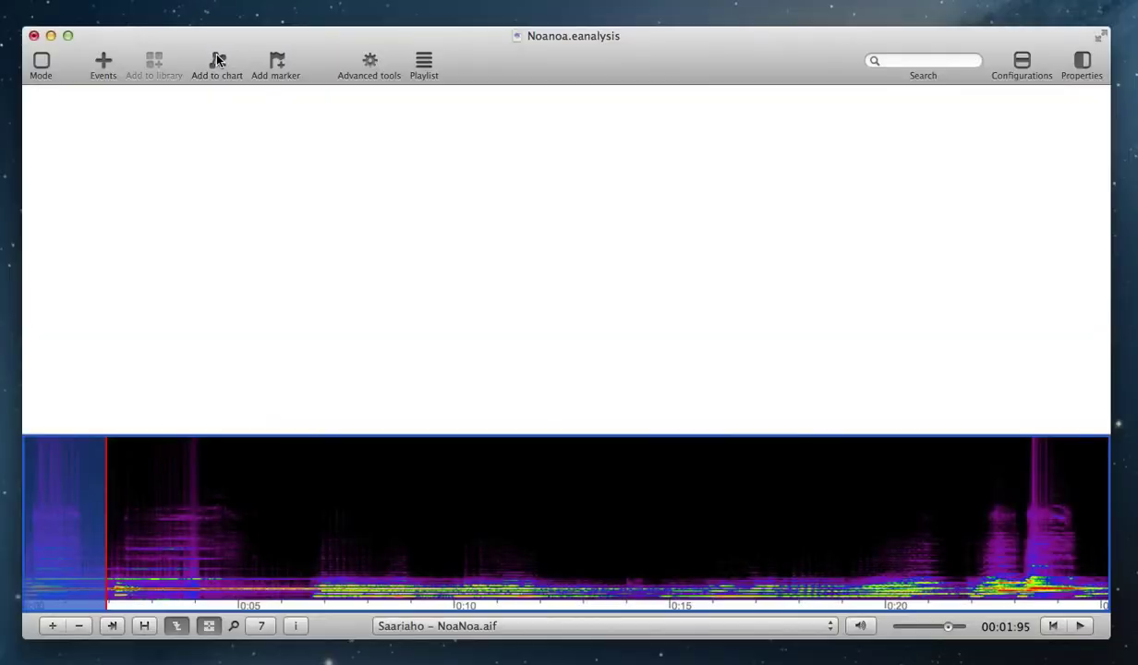
{"action": "left_click_drag", "start_coordinate": [153, 349], "coordinate": [141, 181]}
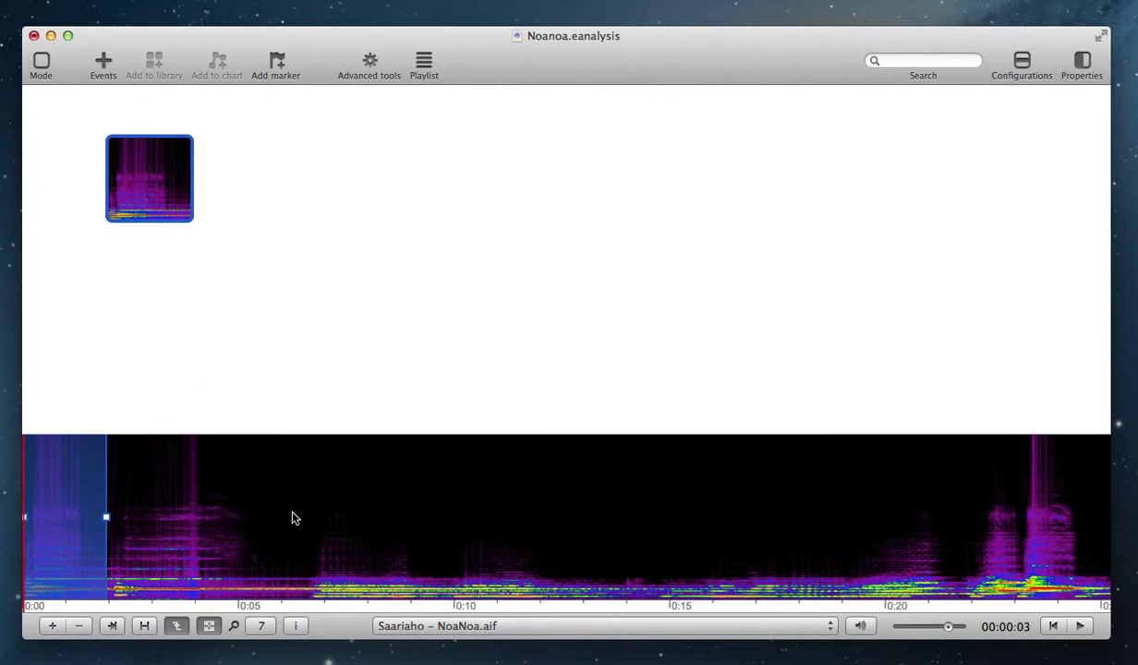
Select the next passage and arrange the four blocks into two rows
{"action": "left_click_drag", "start_coordinate": [306, 514], "coordinate": [109, 525]}
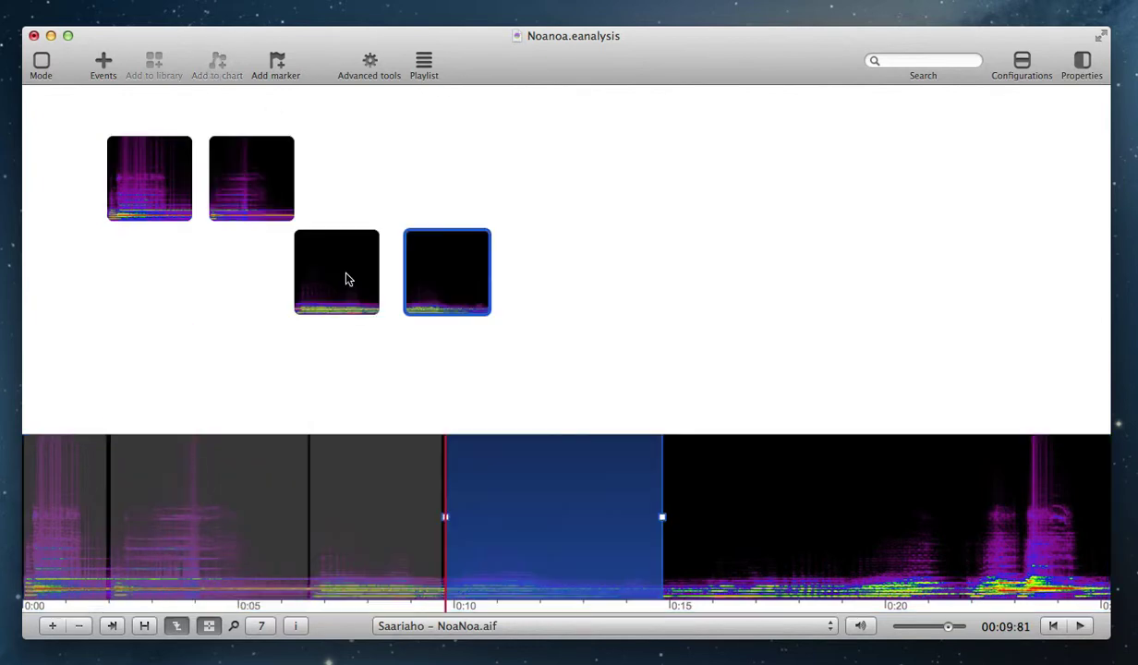
{"action": "left_click_drag", "start_coordinate": [347, 279], "coordinate": [147, 329]}
{"action": "left_click_drag", "start_coordinate": [234, 190], "coordinate": [508, 153]}
{"action": "left_click_drag", "start_coordinate": [148, 174], "coordinate": [362, 155]}
{"action": "left_click_drag", "start_coordinate": [414, 261], "coordinate": [293, 326]}
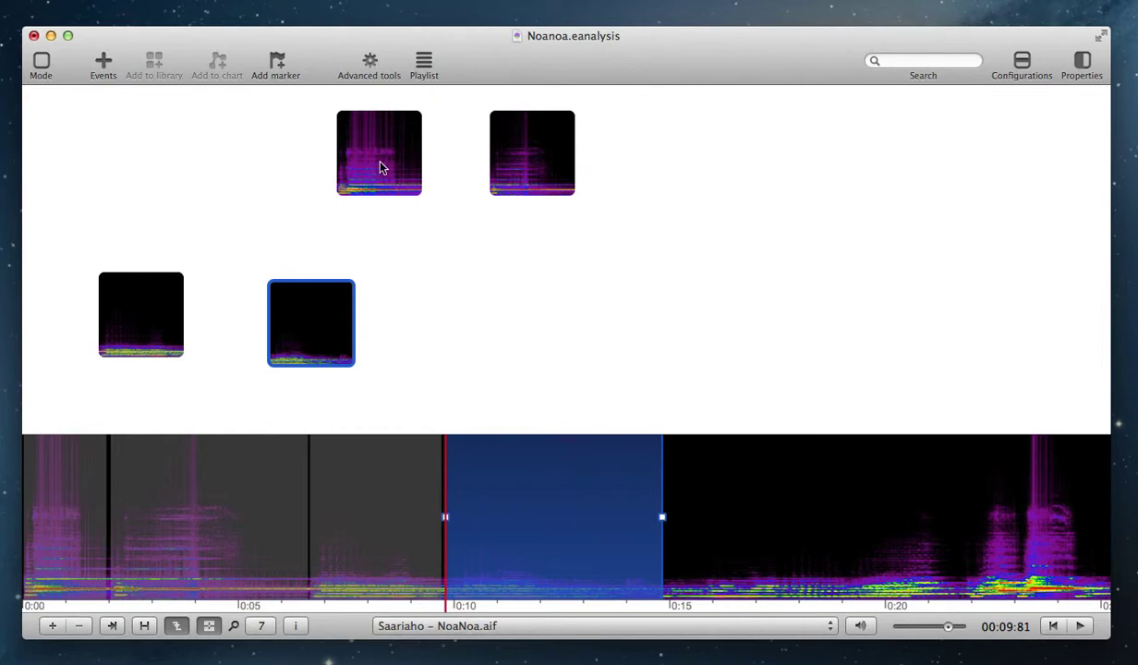
Link the top-left block to the top-right block, and the lower-left to the lower-right
{"action": "left_click_drag", "start_coordinate": [381, 162], "coordinate": [515, 160], "text": "alt"}
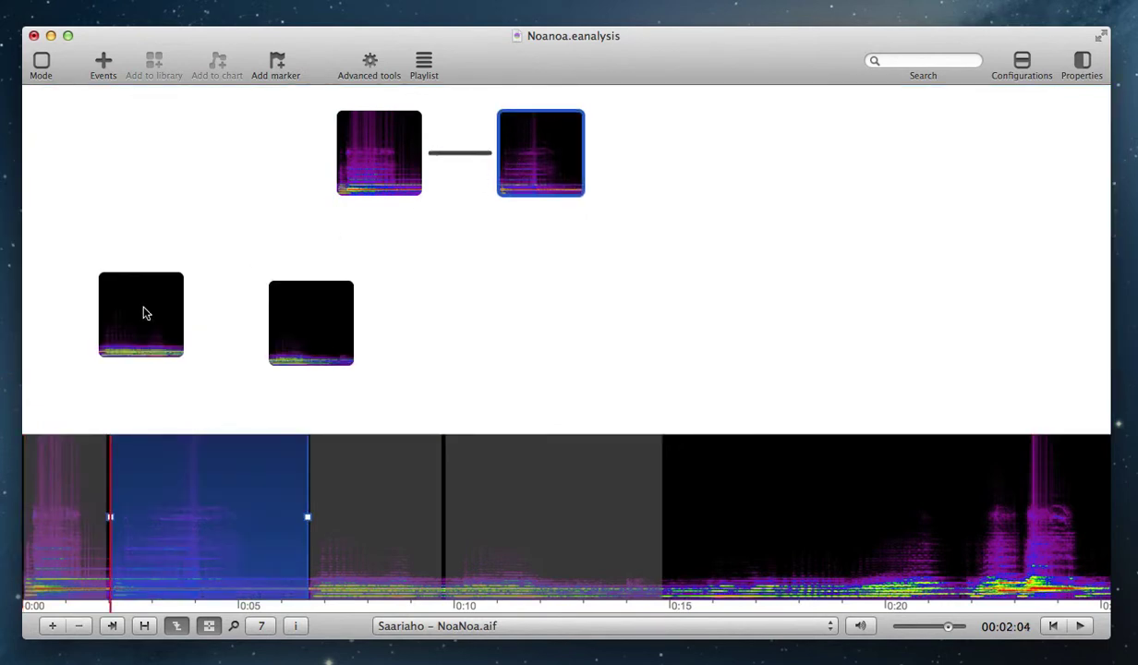
{"action": "left_click_drag", "start_coordinate": [142, 323], "coordinate": [297, 330]}
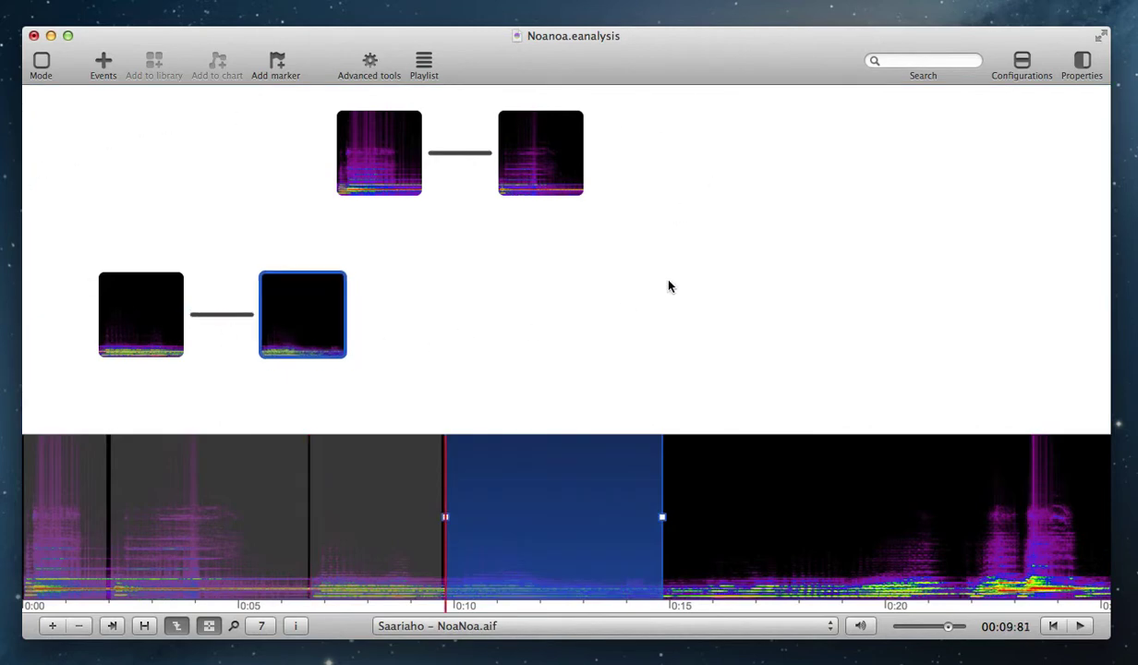
In the chart's Advanced properties, try Waveform and Colour backgrounds, then settle on Sonogram
{"action": "left_click", "coordinate": [1082, 63]}
{"action": "left_click", "coordinate": [703, 230]}
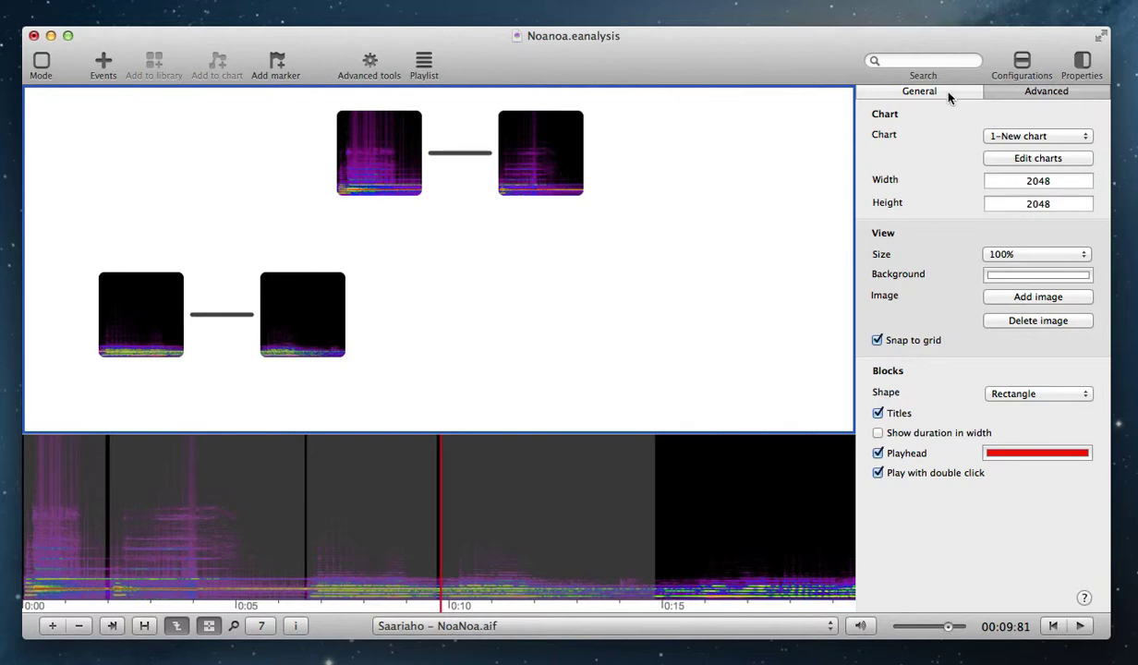
{"action": "left_click", "coordinate": [916, 93]}
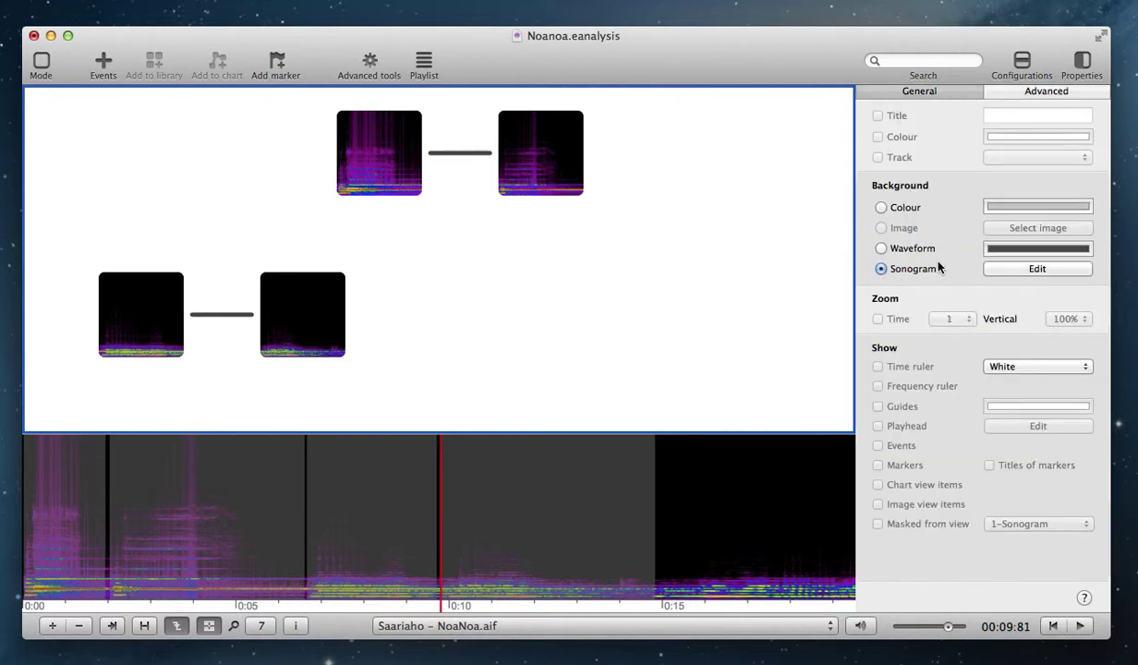
{"action": "left_click", "coordinate": [880, 248]}
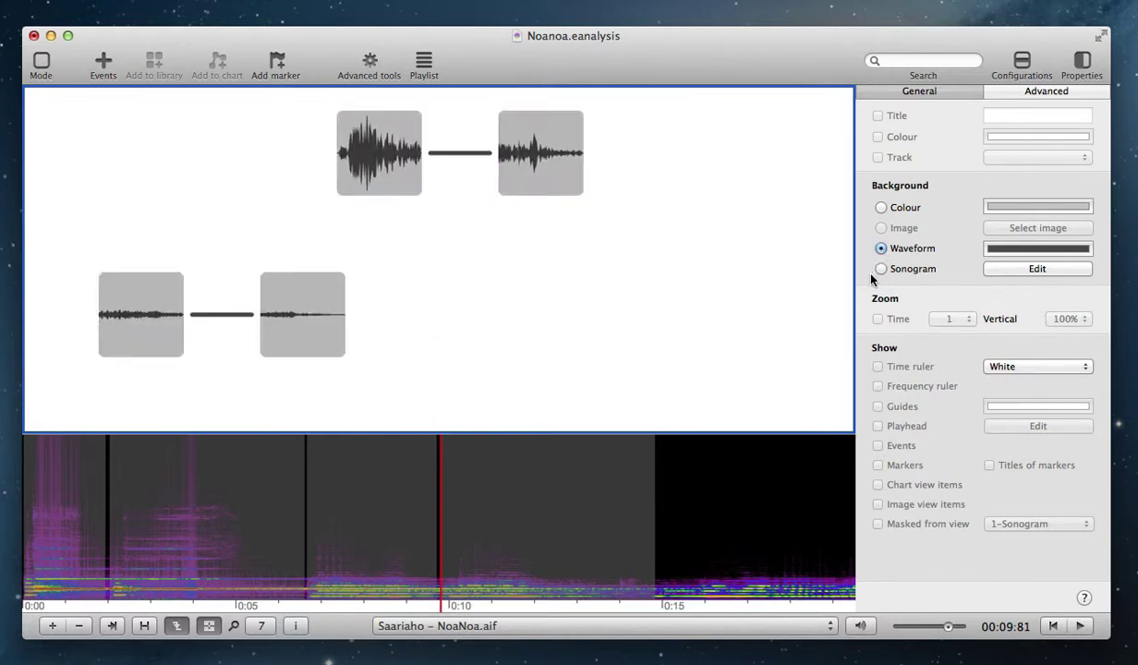
{"action": "left_click", "coordinate": [880, 207]}
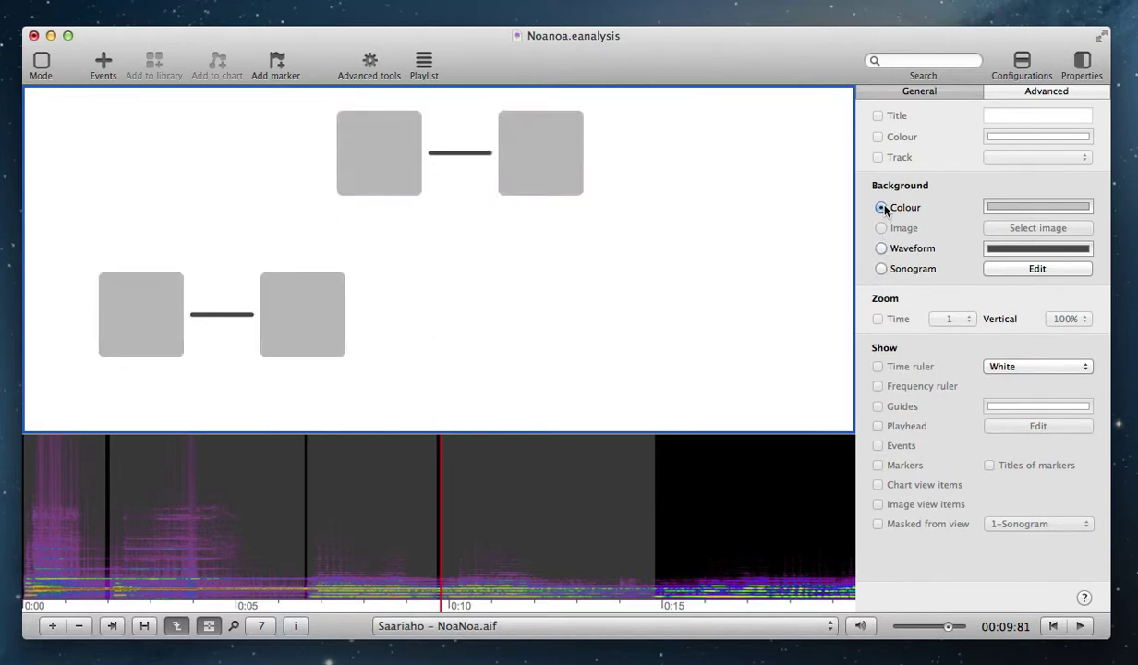
{"action": "left_click", "coordinate": [880, 269]}
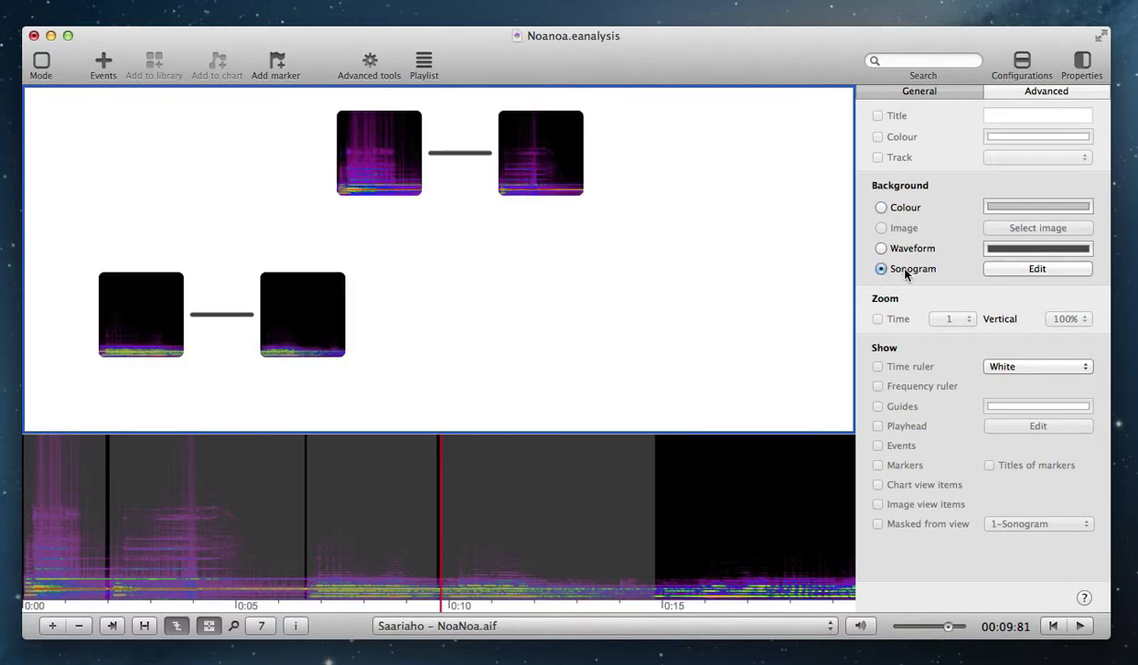
Apply the Sea colour preset to the block sonograms
{"action": "left_click", "coordinate": [1004, 269]}
{"action": "left_click", "coordinate": [570, 303]}
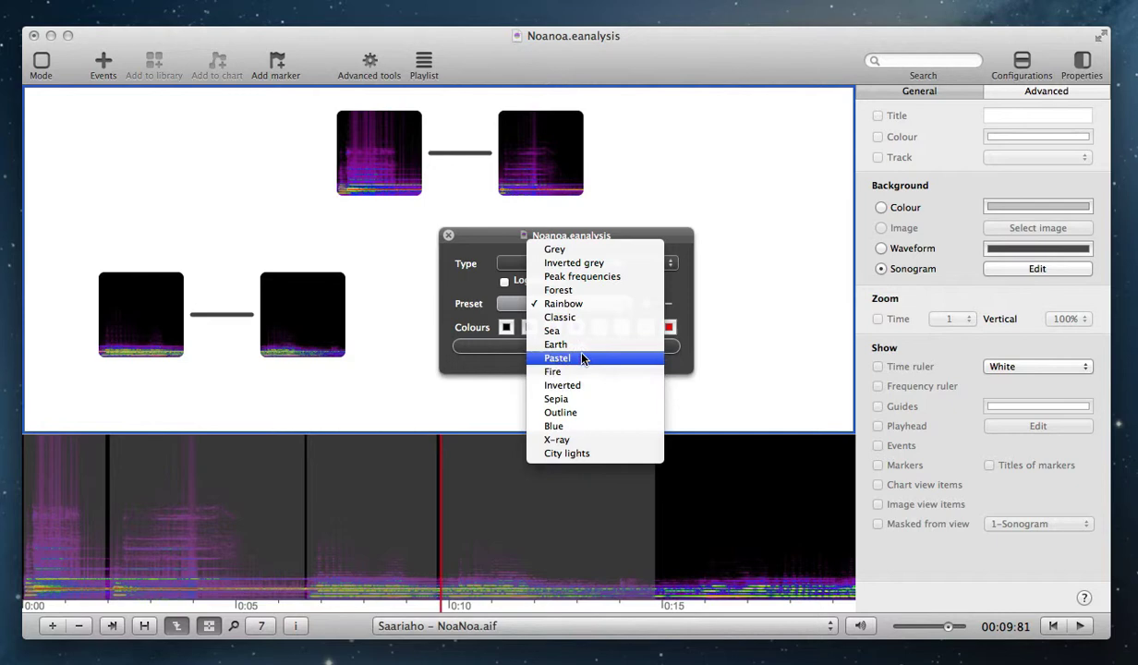
{"action": "left_click", "coordinate": [555, 331]}
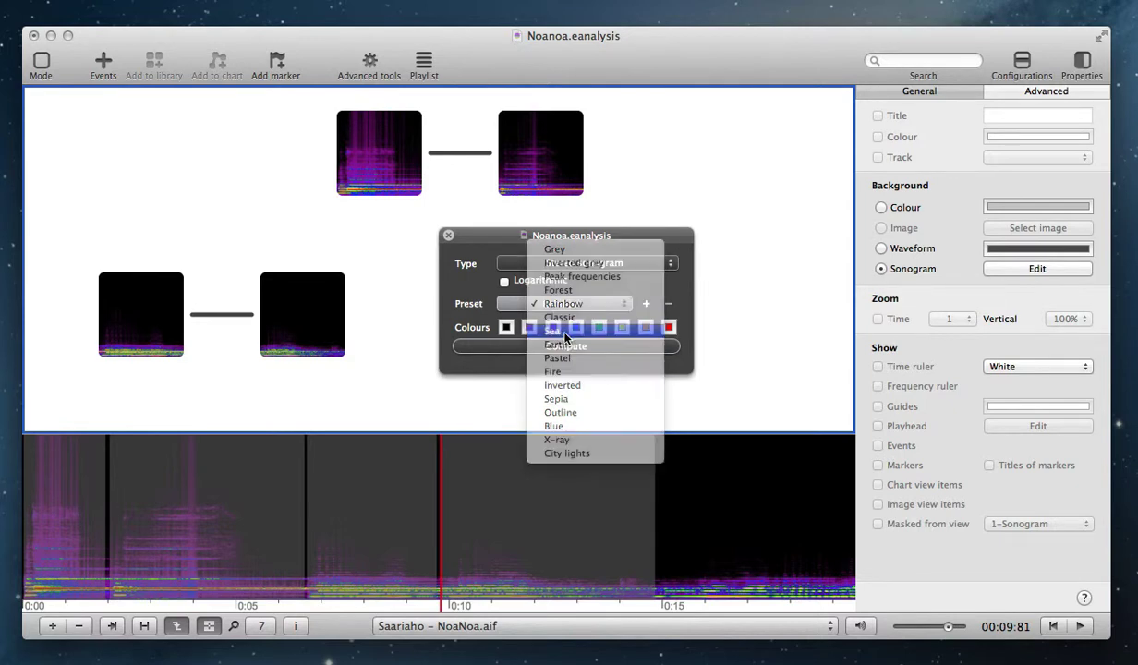
{"action": "left_click", "coordinate": [448, 236]}
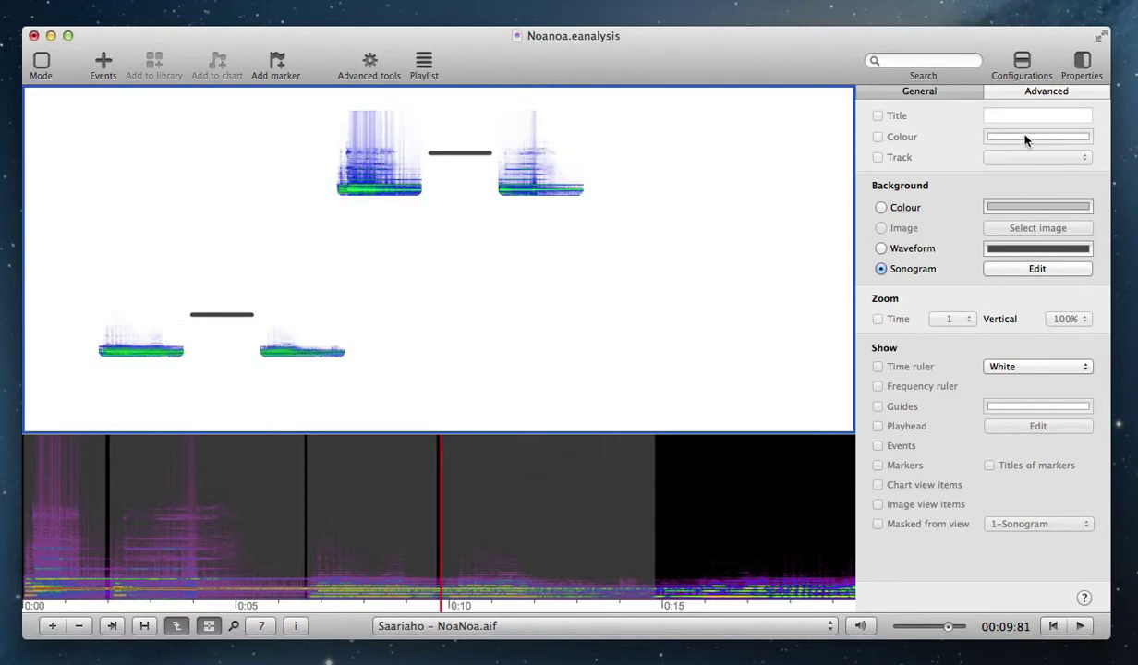
Set the chart size to 65% and back to 100%, then darken the background toward black
{"action": "left_click", "coordinate": [973, 84]}
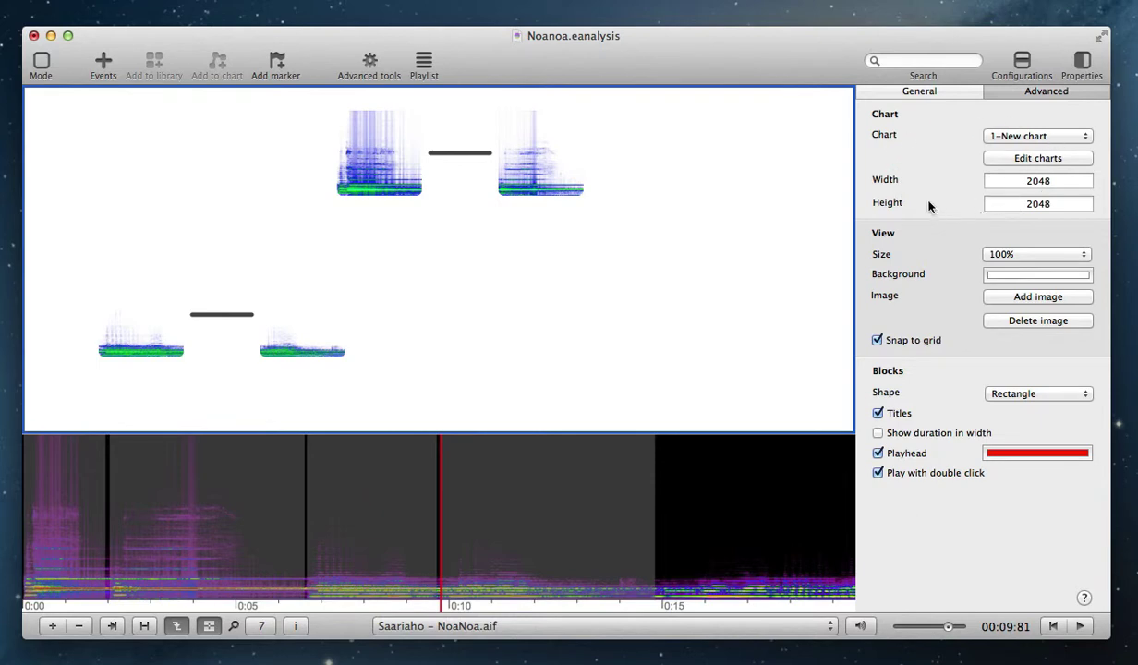
{"action": "left_click", "coordinate": [1021, 254]}
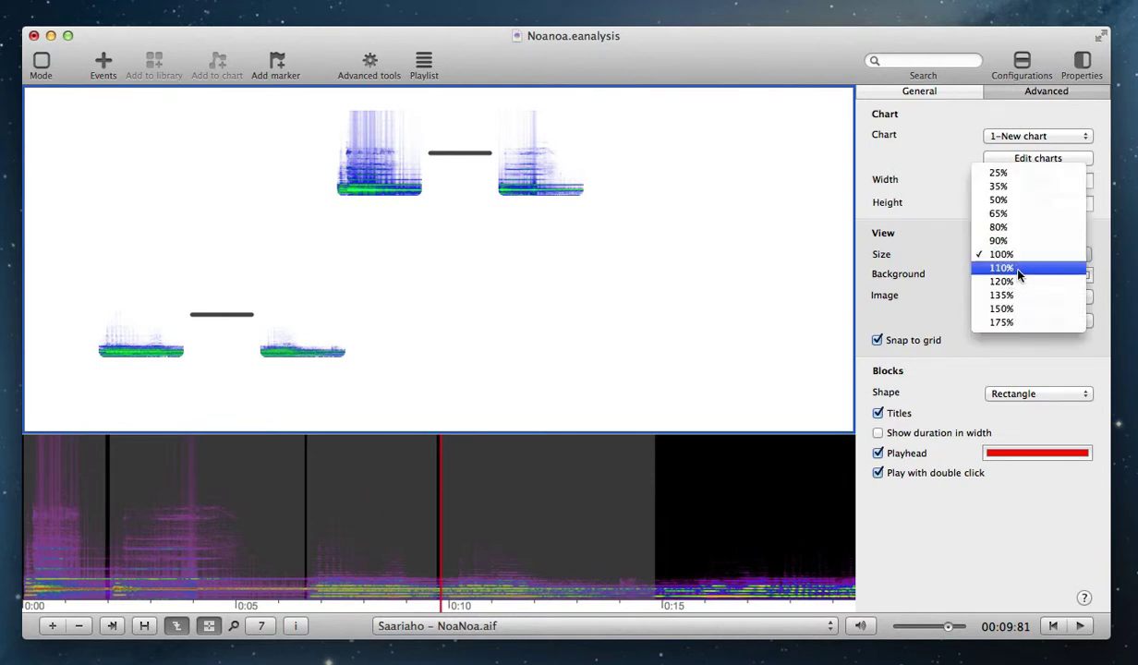
{"action": "left_click", "coordinate": [1020, 212]}
{"action": "left_click", "coordinate": [1007, 254]}
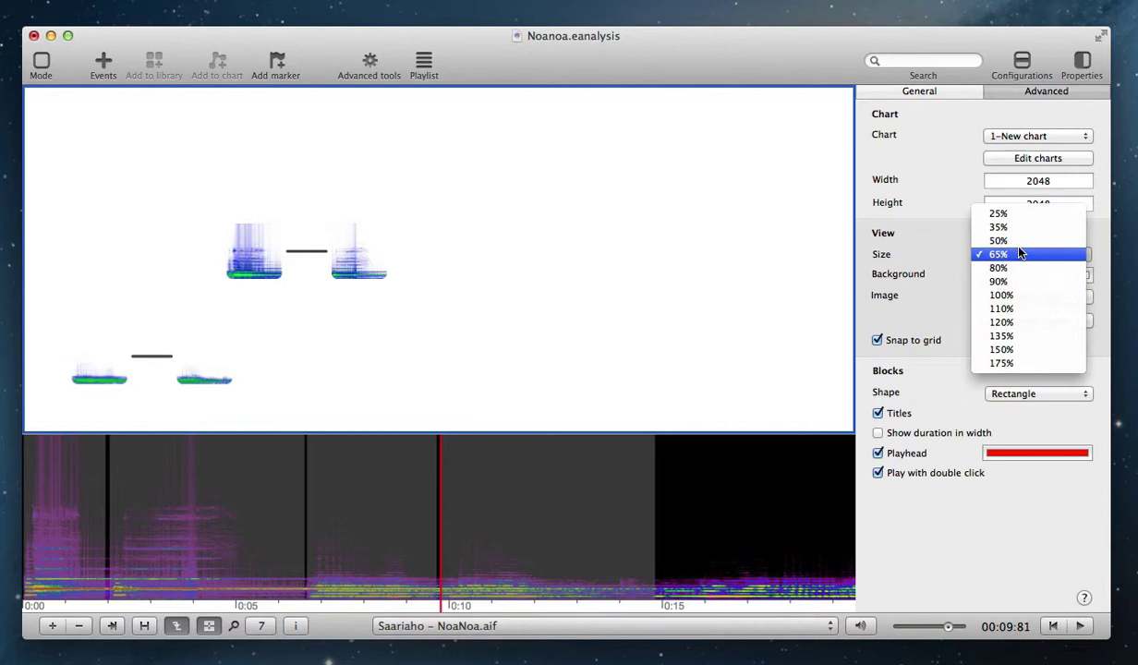
{"action": "left_click", "coordinate": [1014, 295]}
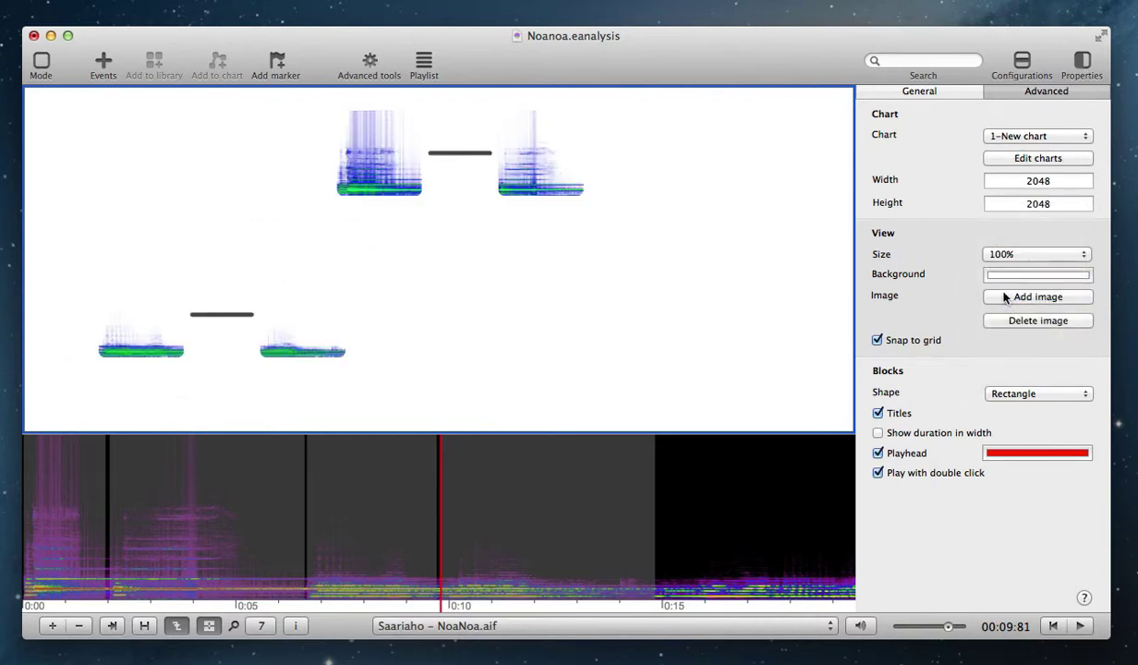
{"action": "left_click", "coordinate": [1016, 275]}
{"action": "left_click_drag", "start_coordinate": [759, 324], "coordinate": [761, 416]}
Make the background pure black, then switch block shape to Ellipse and back to Rectangle
{"action": "left_click", "coordinate": [600, 178]}
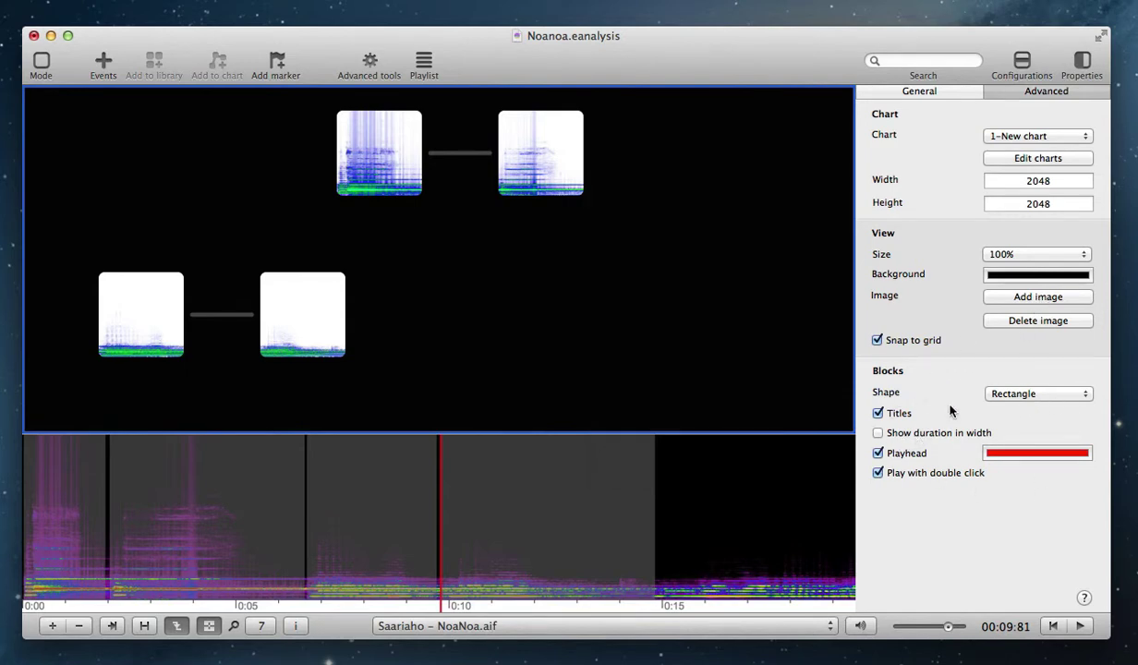
{"action": "left_click", "coordinate": [993, 395]}
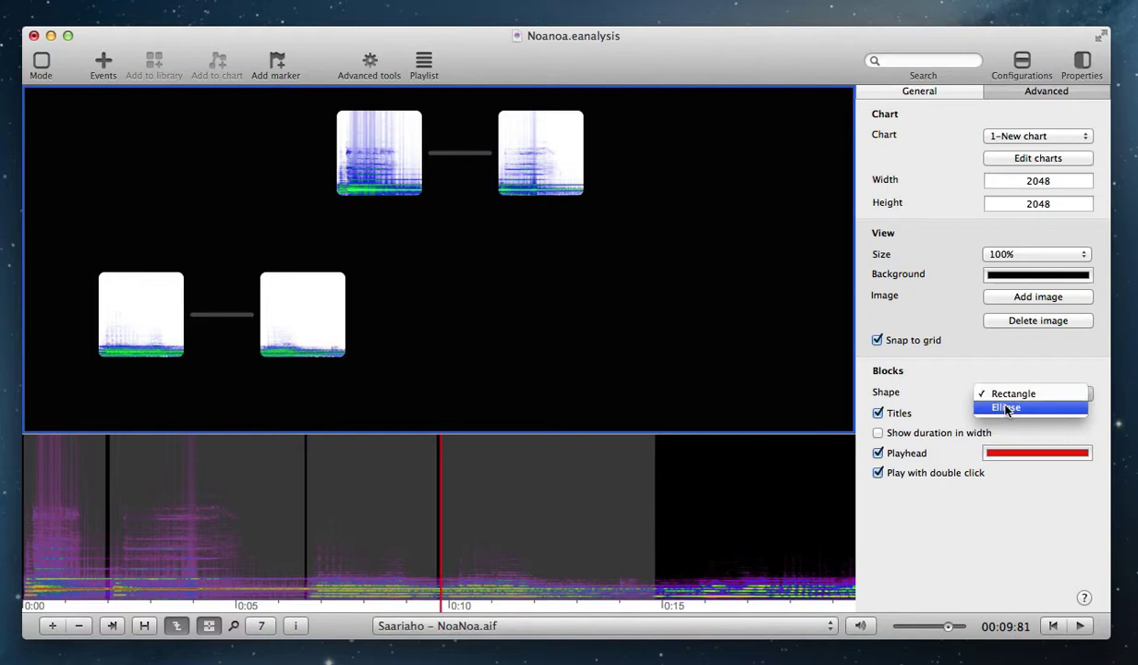
{"action": "left_click", "coordinate": [1008, 407]}
{"action": "left_click", "coordinate": [1020, 397]}
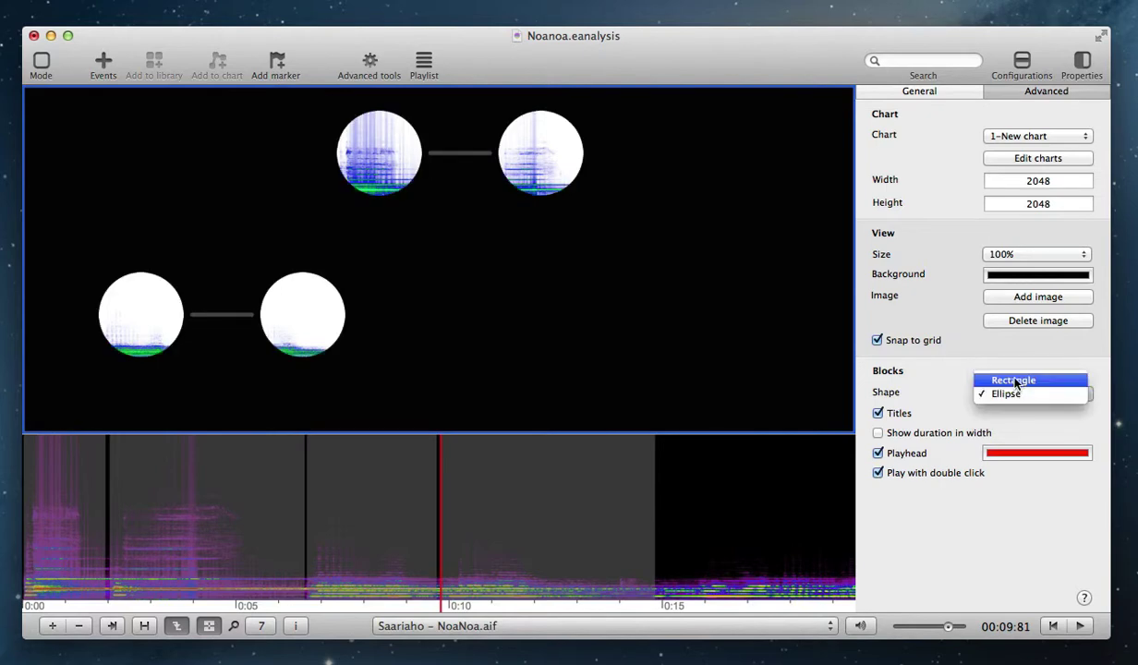
{"action": "left_click", "coordinate": [986, 378]}
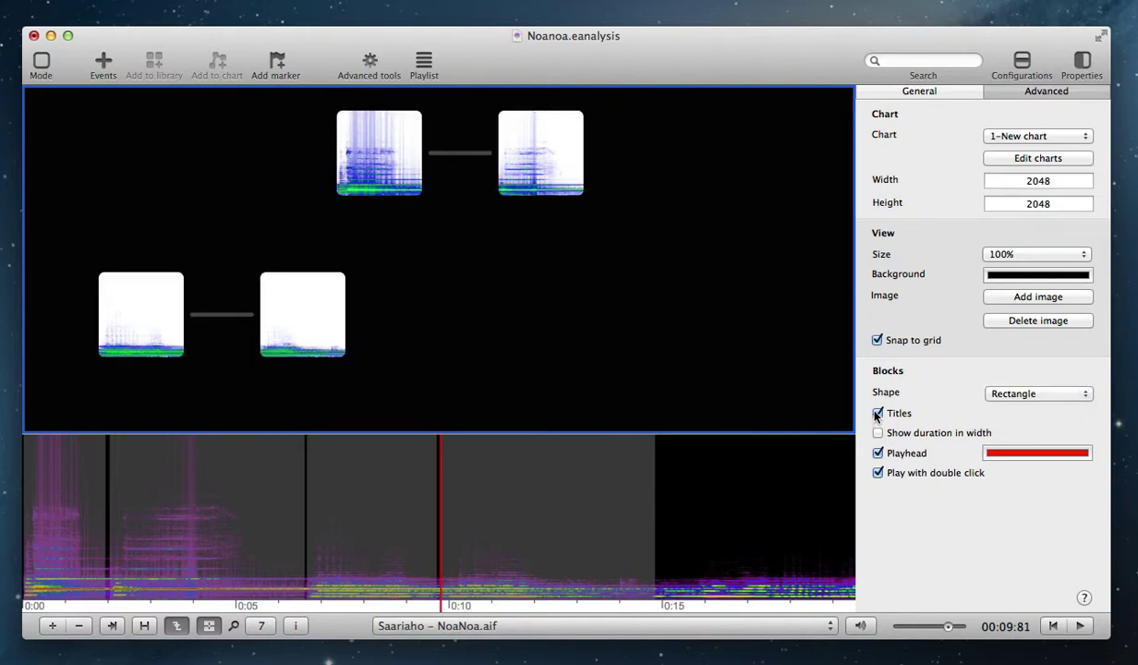
Title the top-left block A1
{"action": "left_click", "coordinate": [388, 171]}
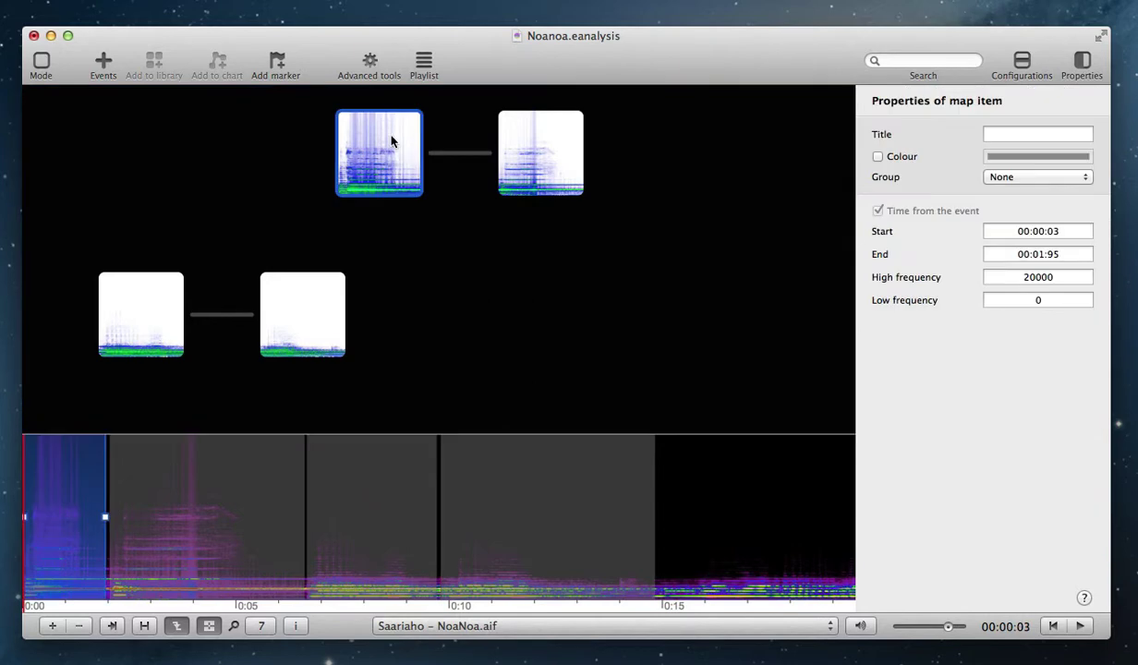
{"action": "left_click", "coordinate": [1013, 135]}
{"action": "type", "text": "A1"}
{"action": "key", "text": "Return"}
Title the second top block A2
{"action": "left_click", "coordinate": [513, 152]}
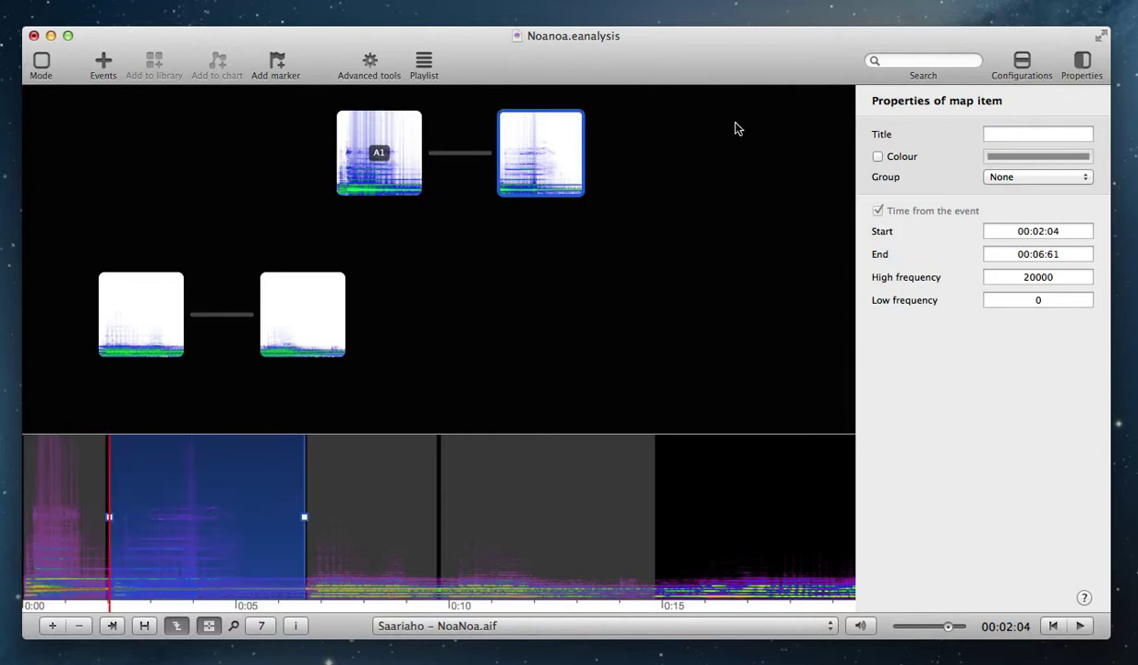
{"action": "left_click", "coordinate": [993, 134]}
{"action": "type", "text": "A2"}
{"action": "key", "text": "Return"}
{"action": "left_click", "coordinate": [735, 160]}
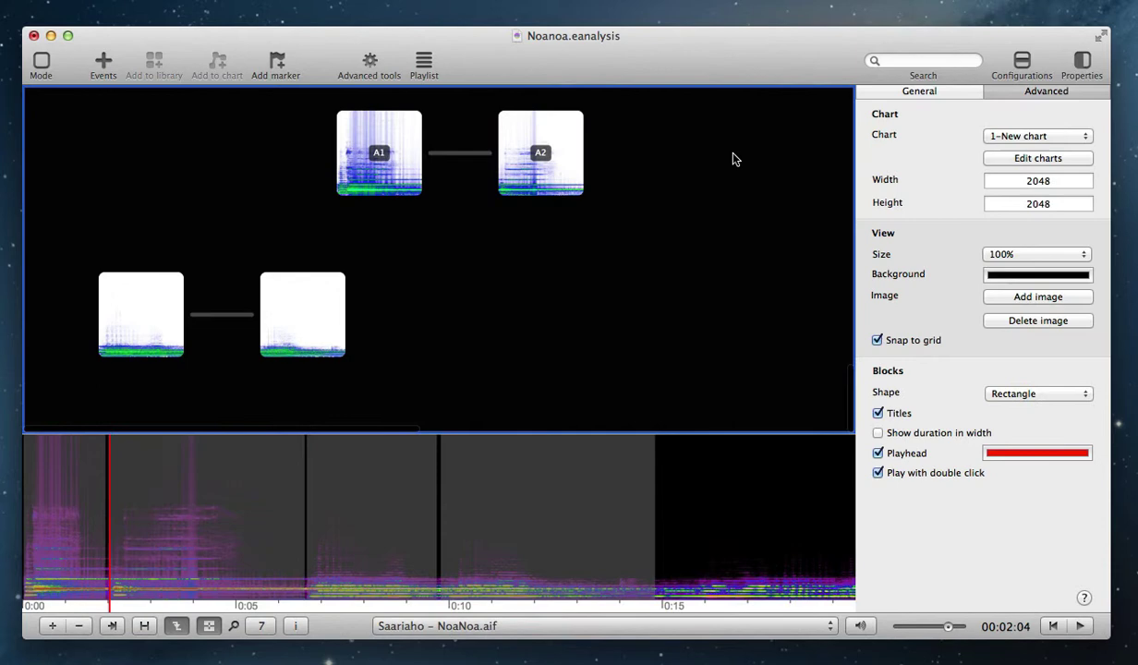
{"action": "left_click", "coordinate": [898, 415]}
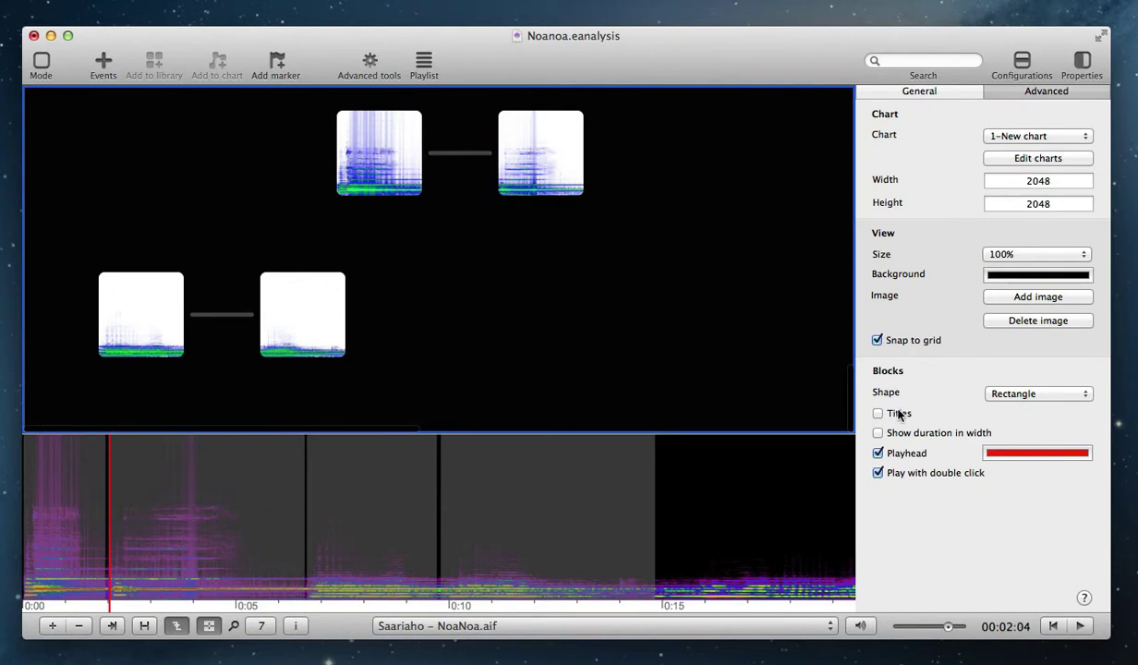
{"action": "left_click", "coordinate": [899, 415]}
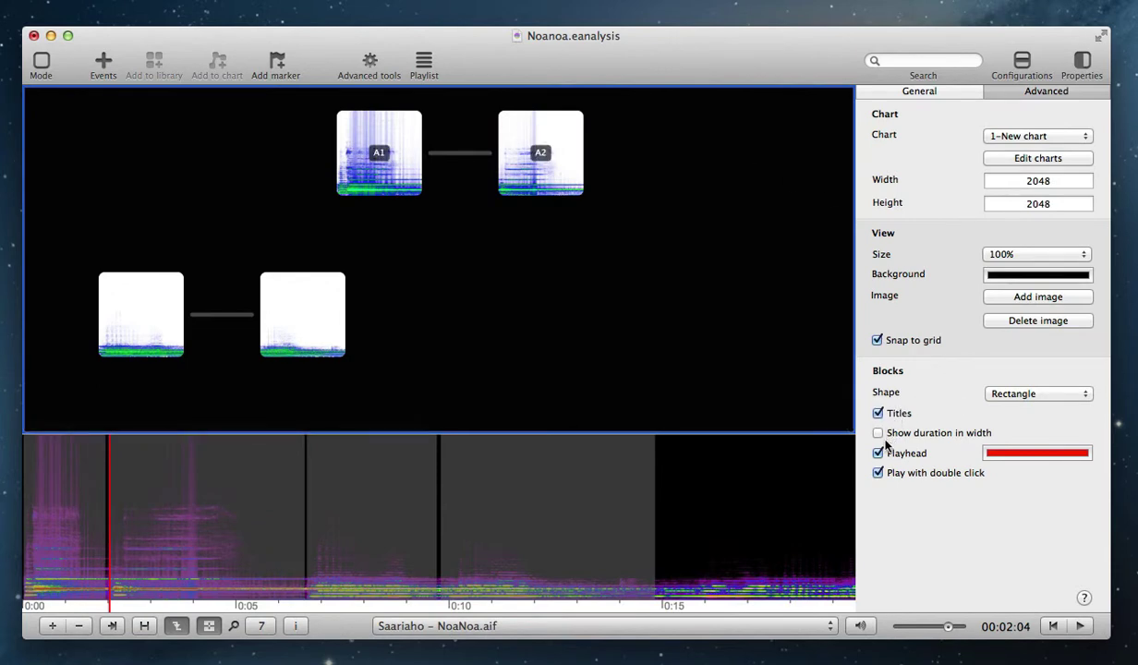
Play block A1, then block A2, then the whole chart
{"action": "left_click", "coordinate": [386, 189]}
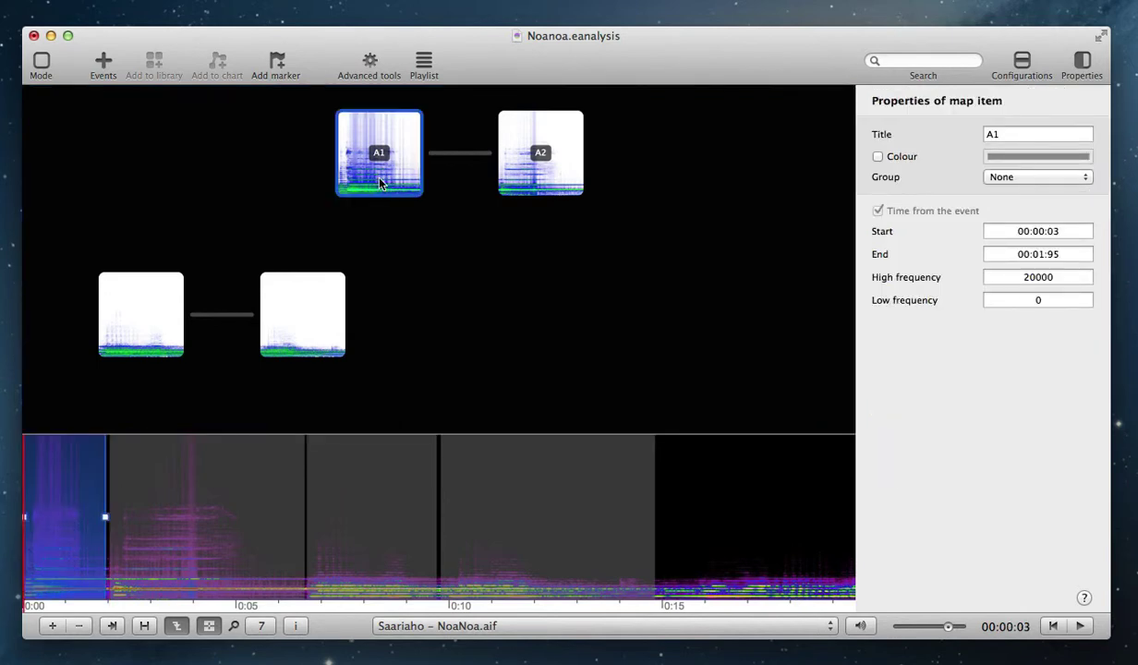
{"action": "key", "text": "space"}
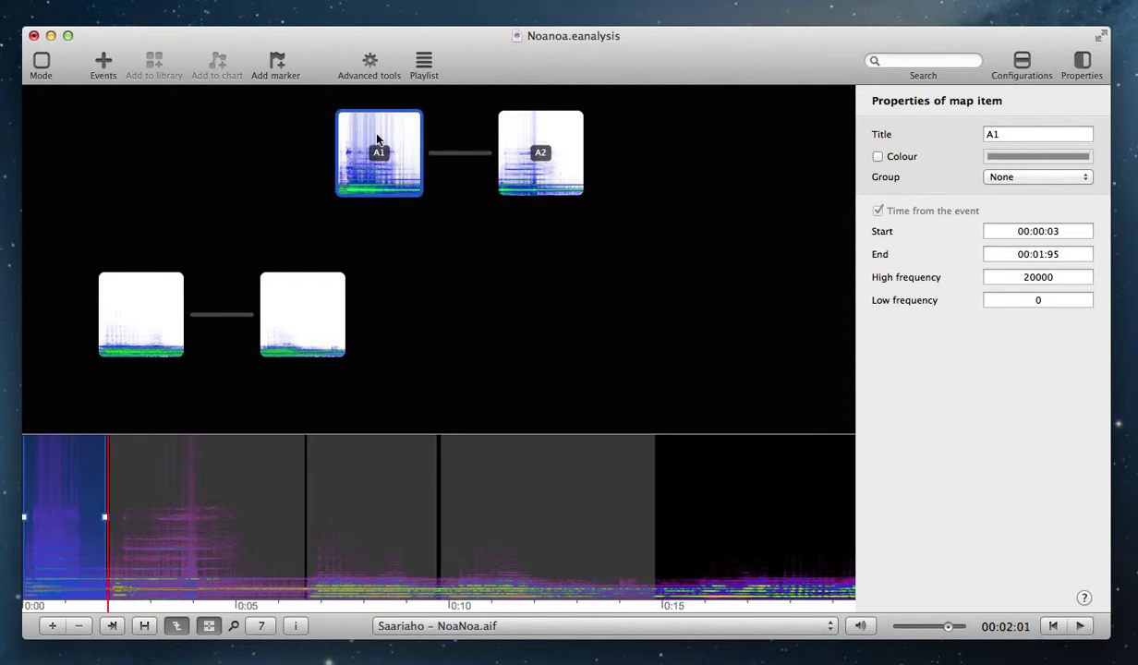
{"action": "left_click", "coordinate": [529, 188]}
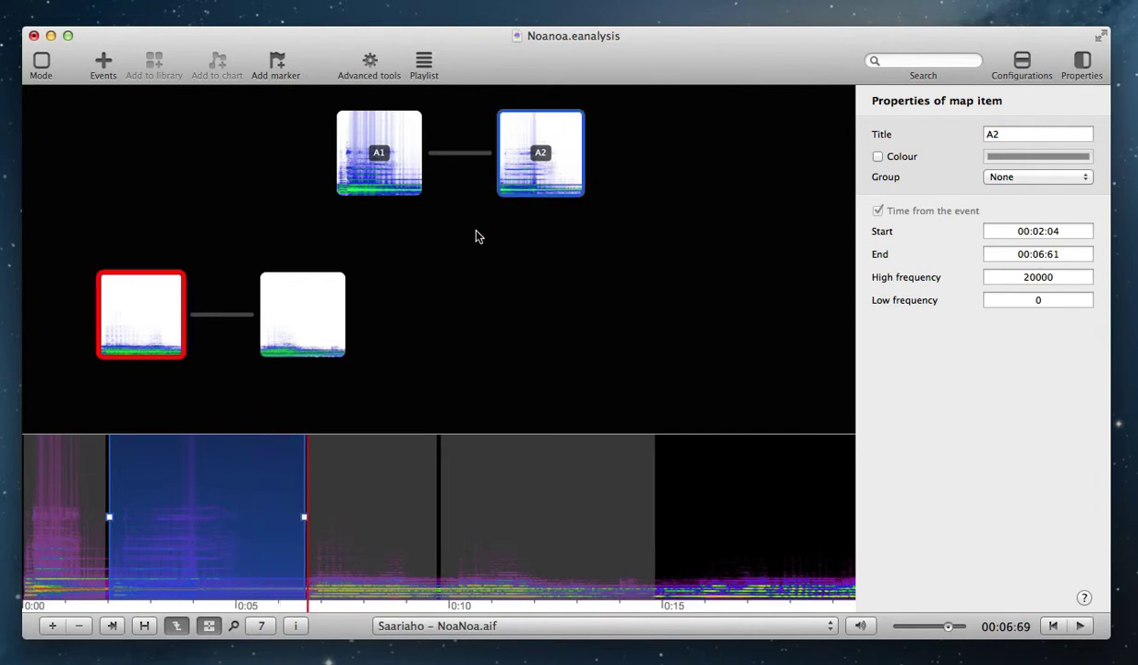
{"action": "left_click", "coordinate": [741, 517]}
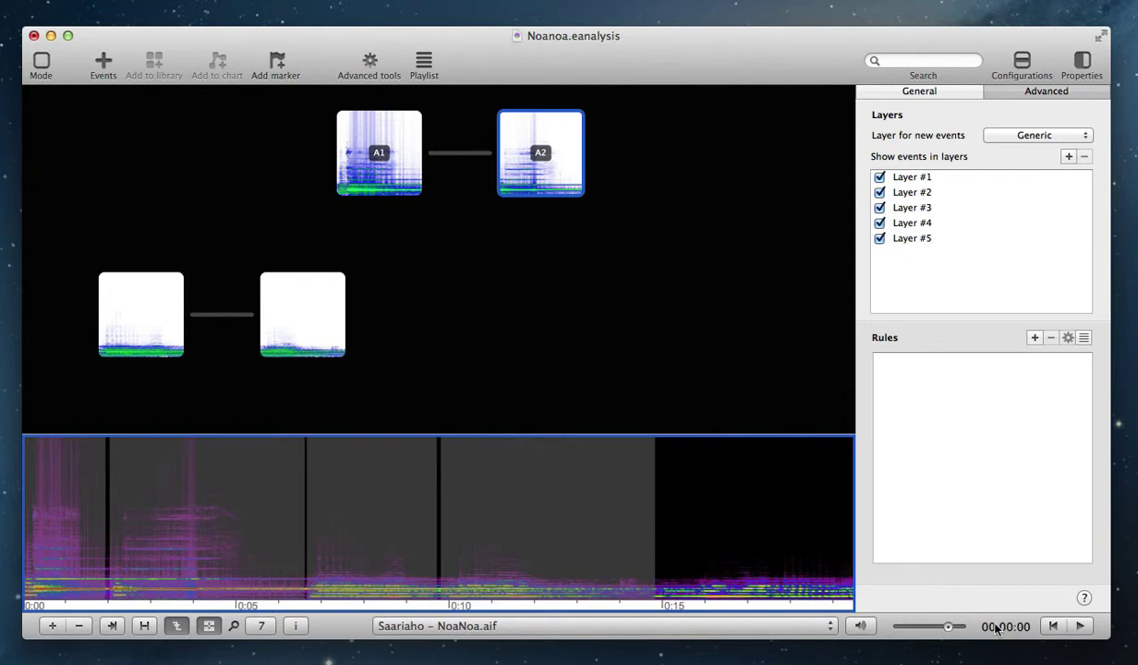
{"action": "left_click", "coordinate": [1079, 626]}
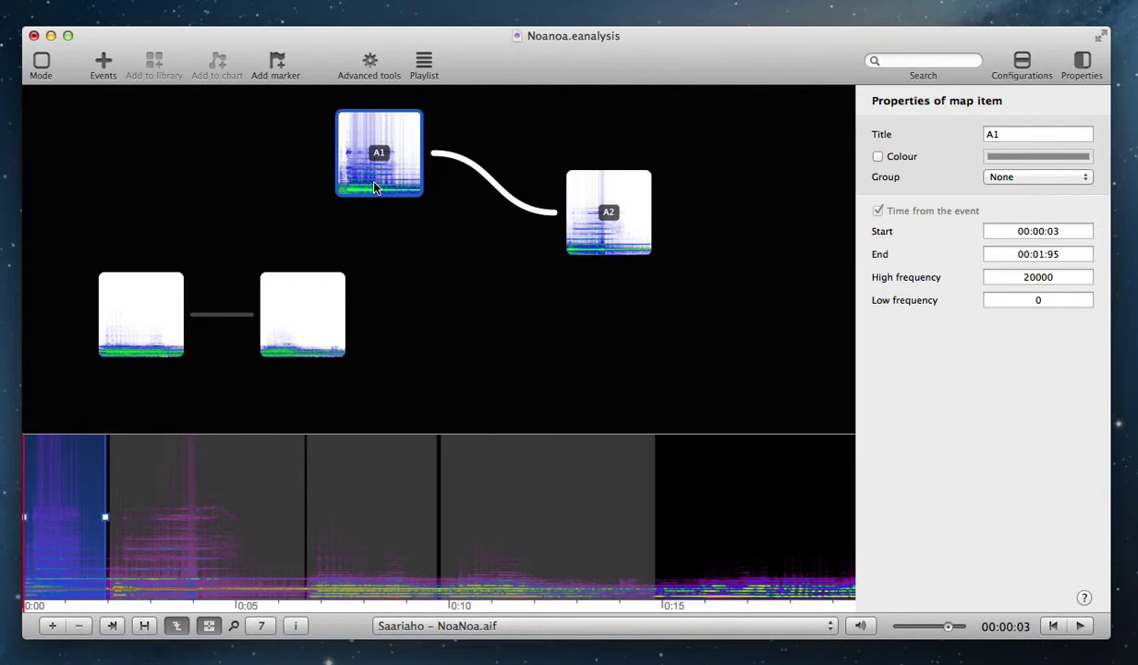
Adjust A2's time region on the timeline to span 00:02:04–00:06:61
{"action": "left_click", "coordinate": [621, 229]}
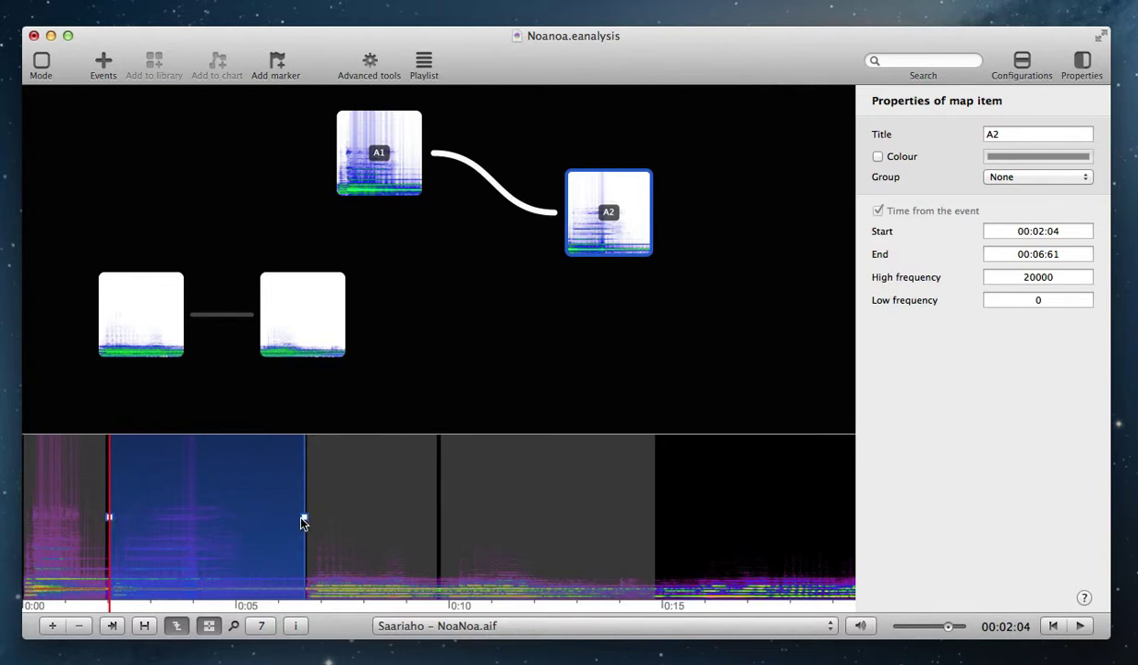
{"action": "left_click_drag", "start_coordinate": [305, 523], "coordinate": [263, 525]}
{"action": "mouse_move", "coordinate": [289, 523]}
{"action": "left_mouse_down"}
{"action": "mouse_move", "coordinate": [307, 521]}
{"action": "mouse_move", "coordinate": [205, 522]}
{"action": "mouse_move", "coordinate": [297, 523]}
{"action": "left_mouse_up"}
{"action": "mouse_move", "coordinate": [222, 523]}
{"action": "left_mouse_down"}
{"action": "mouse_move", "coordinate": [264, 523]}
{"action": "mouse_move", "coordinate": [170, 525]}
{"action": "mouse_move", "coordinate": [228, 523]}
{"action": "left_mouse_up"}
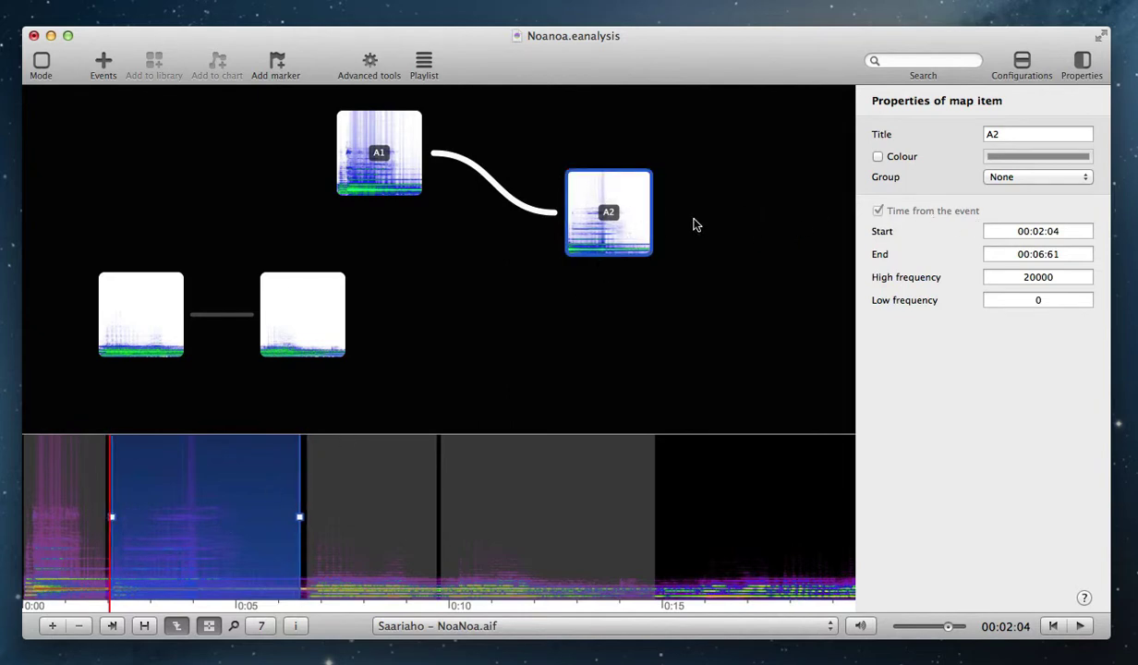
Lower block A2's high frequency limit from 20000 to 10000
{"action": "left_click", "coordinate": [600, 233]}
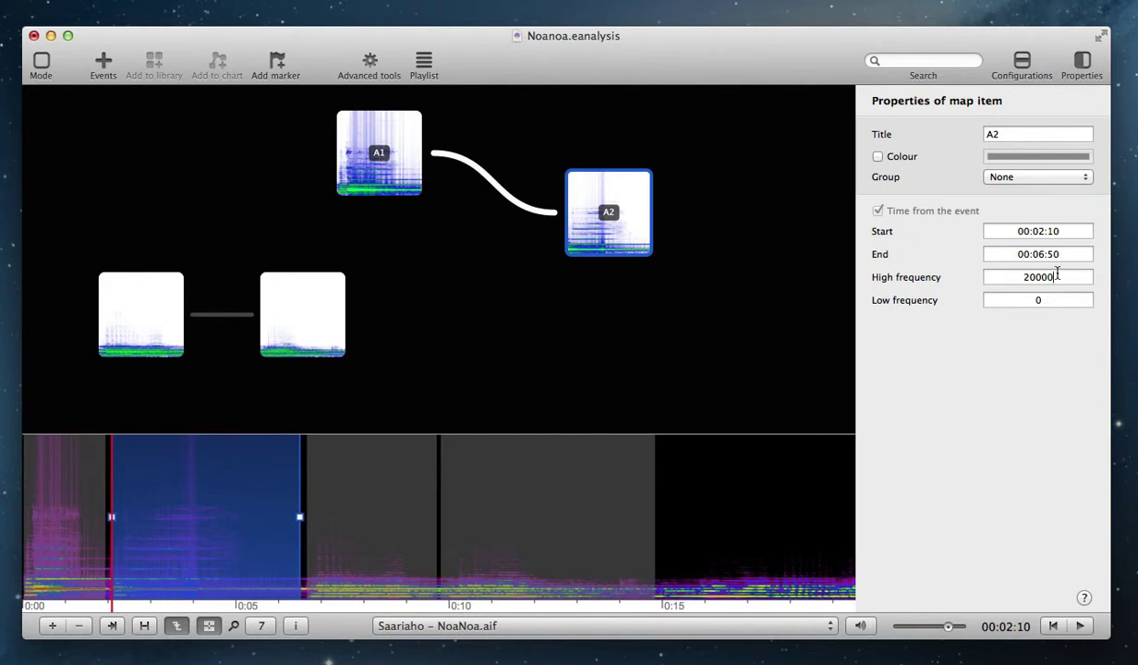
{"action": "left_click_drag", "start_coordinate": [1058, 274], "coordinate": [975, 275]}
{"action": "type", "text": "10000"}
{"action": "key", "text": "Return"}
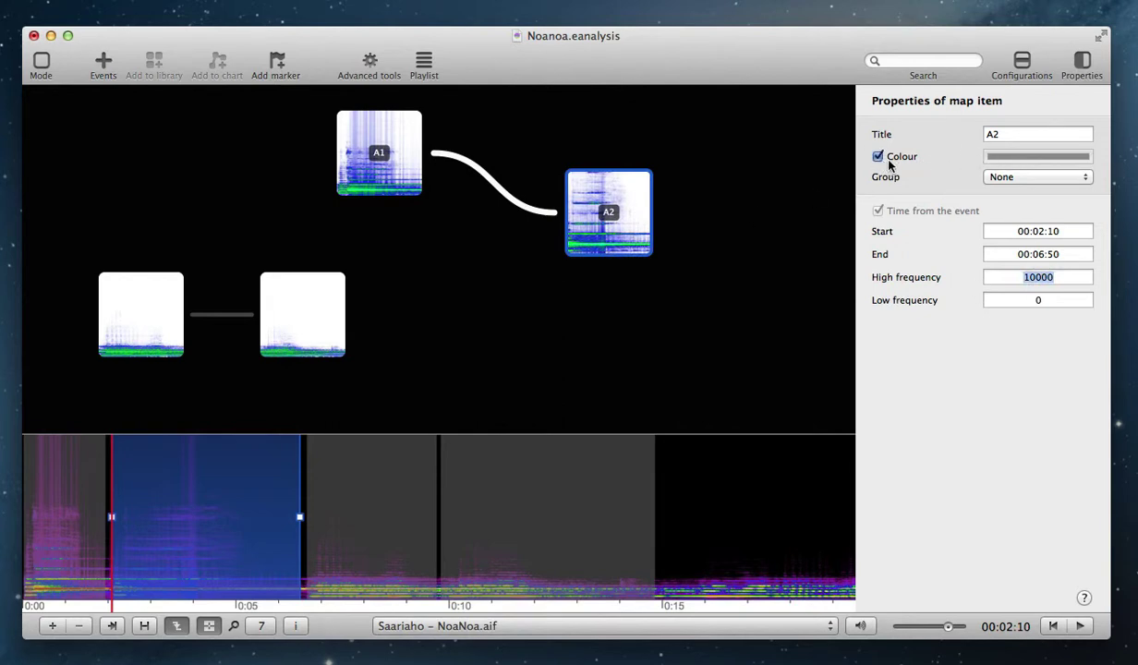
Colour block A2 red
{"action": "left_click", "coordinate": [992, 156]}
{"action": "left_click_drag", "start_coordinate": [762, 323], "coordinate": [761, 247]}
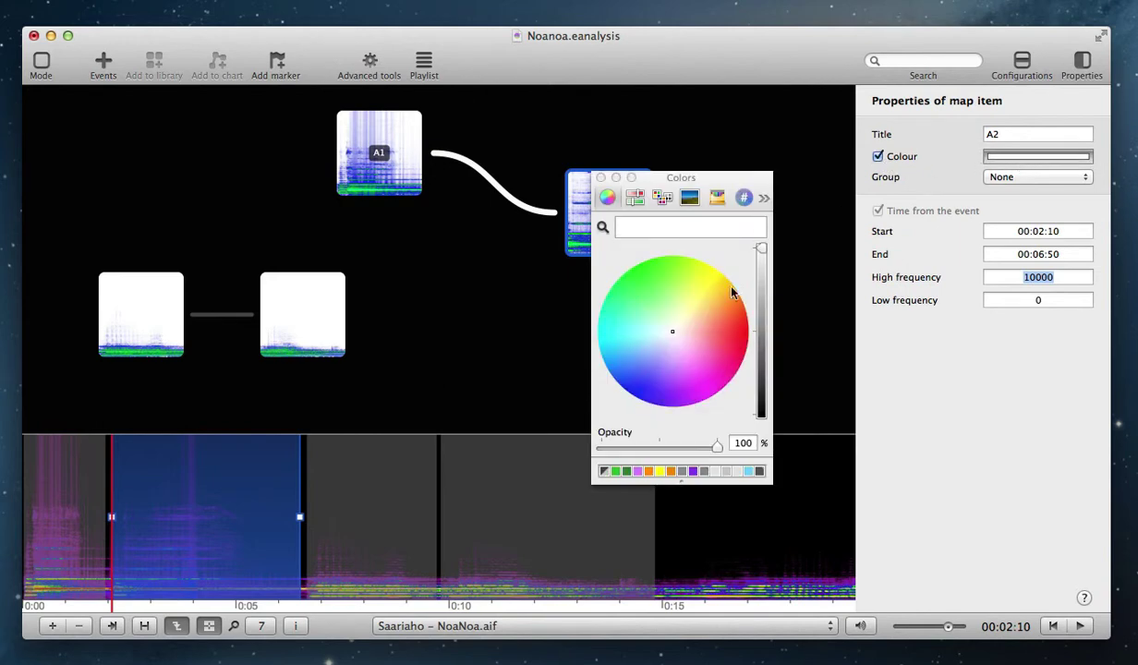
{"action": "left_click", "coordinate": [744, 333]}
{"action": "left_click", "coordinate": [600, 178]}
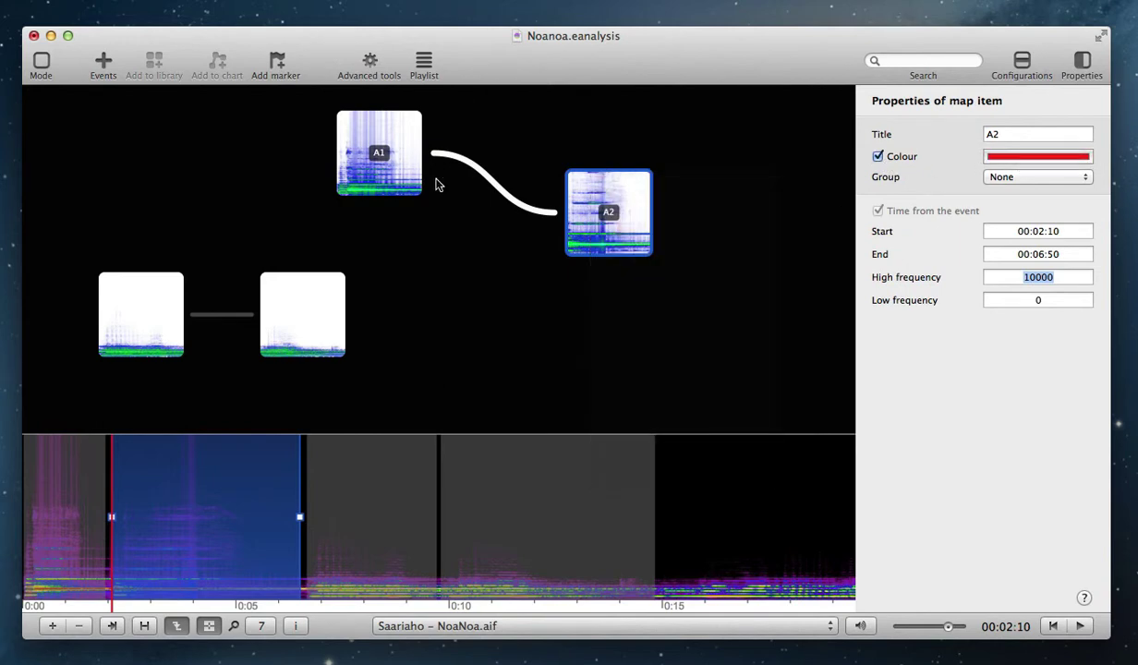
Enable a custom colour for block A1 and set it to saturated green
{"action": "left_click", "coordinate": [397, 175]}
{"action": "left_click", "coordinate": [899, 158]}
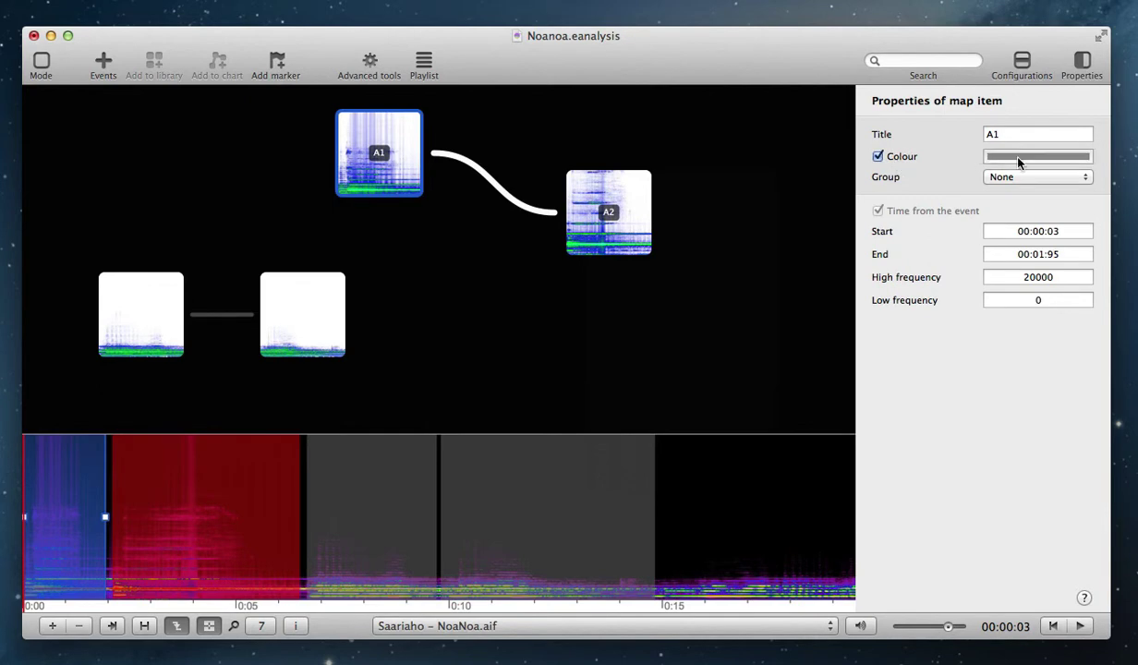
{"action": "left_click", "coordinate": [989, 156]}
{"action": "left_click_drag", "start_coordinate": [760, 328], "coordinate": [764, 214]}
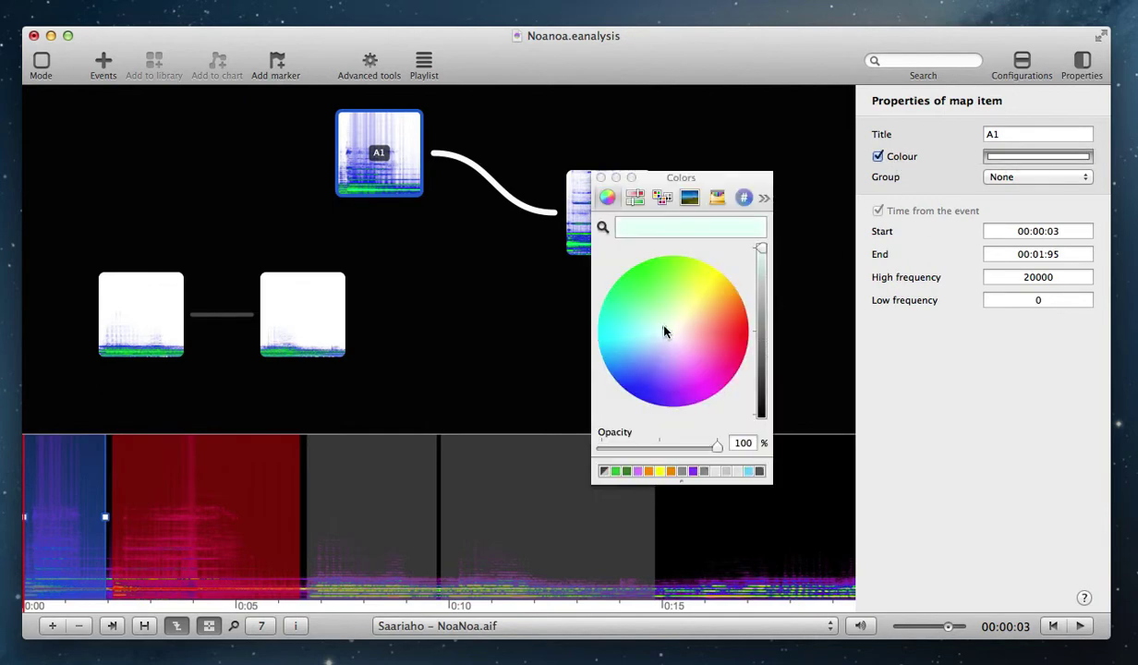
{"action": "left_click_drag", "start_coordinate": [665, 325], "coordinate": [617, 270]}
{"action": "left_click", "coordinate": [600, 177]}
In the advanced chart settings, show block backgrounds as solid colours
{"action": "left_click", "coordinate": [755, 181]}
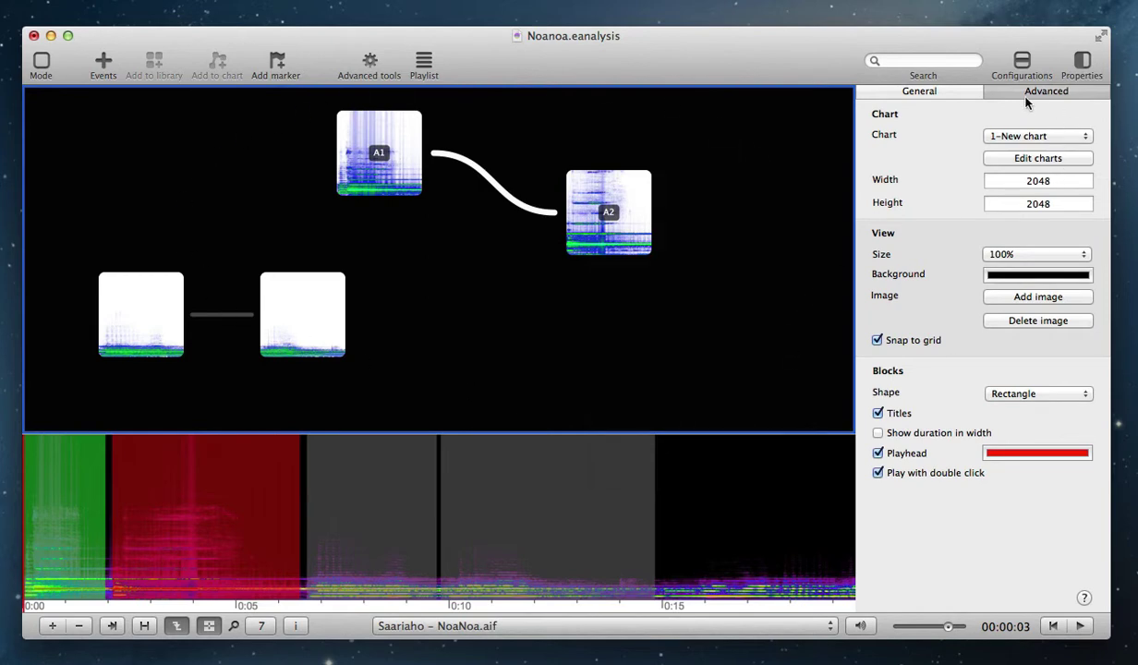
{"action": "left_click", "coordinate": [904, 87]}
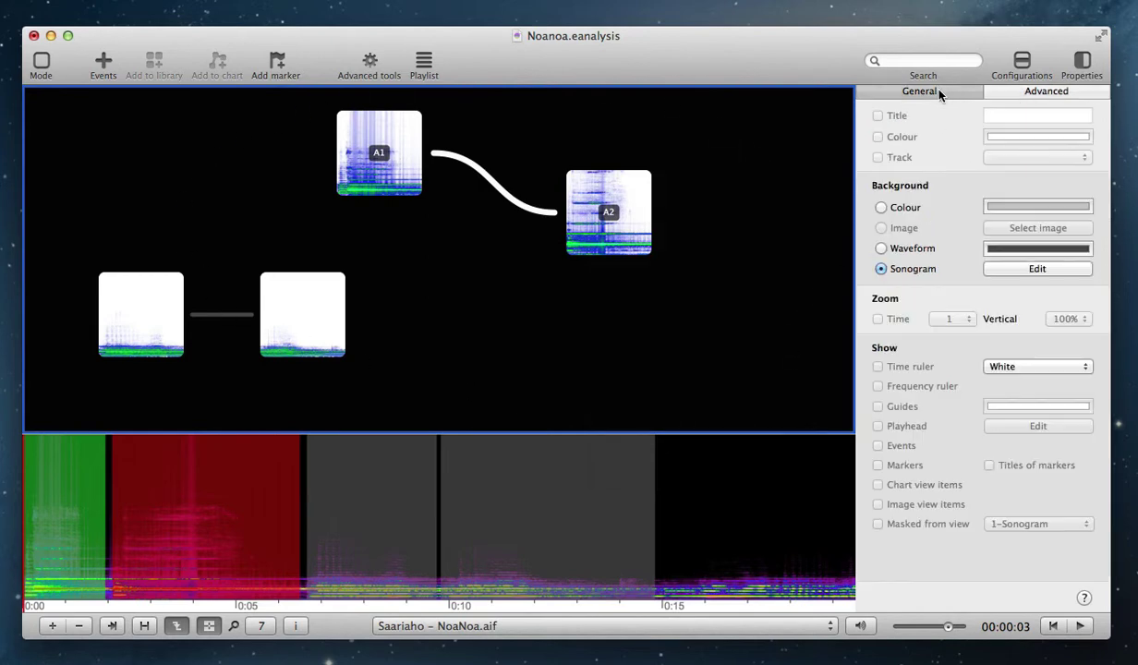
{"action": "left_click", "coordinate": [881, 206]}
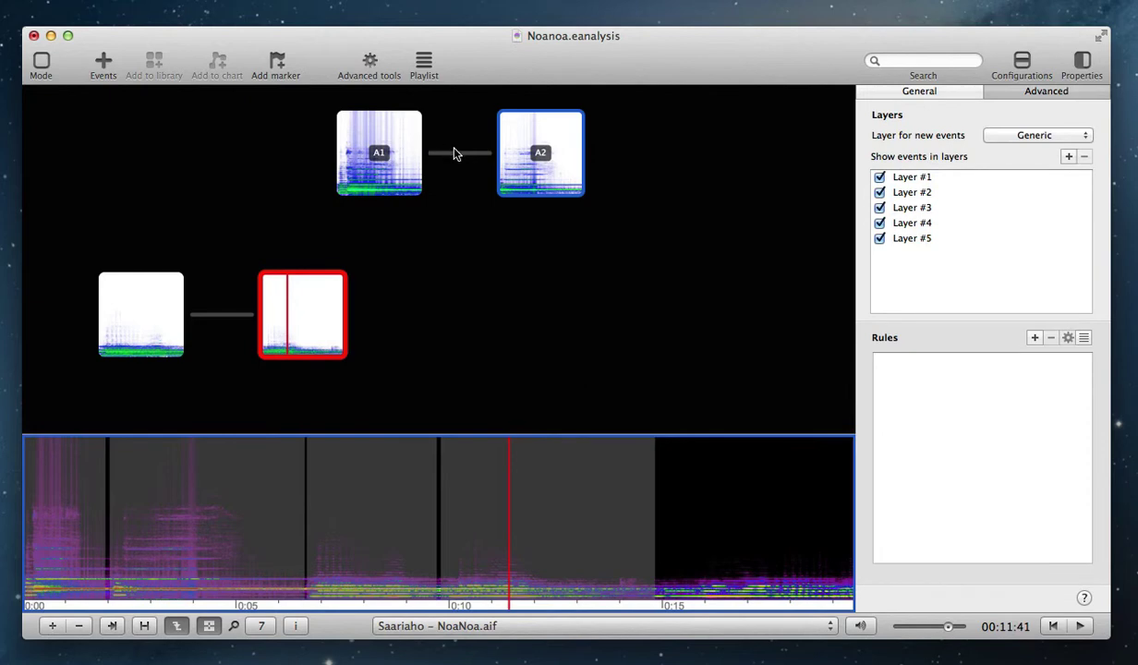
Give the A1–A2 link a brighter colour, a thicker width and a dotted line style
{"action": "left_click", "coordinate": [454, 155]}
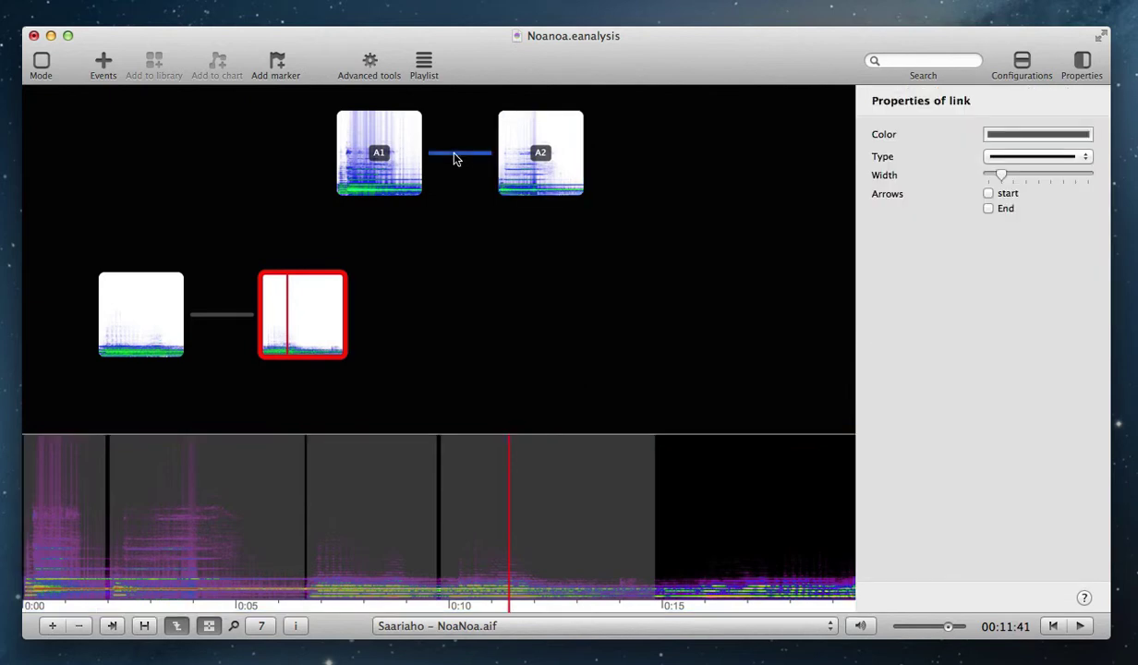
{"action": "left_click", "coordinate": [1023, 134]}
{"action": "left_click_drag", "start_coordinate": [763, 329], "coordinate": [760, 248]}
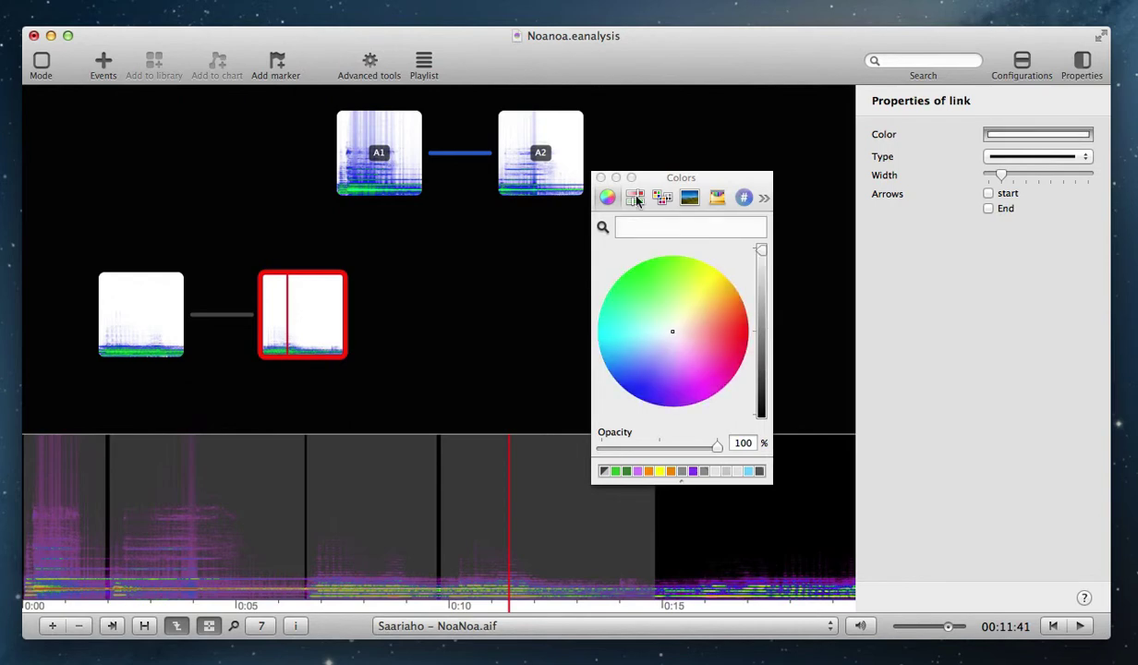
{"action": "left_click", "coordinate": [600, 176]}
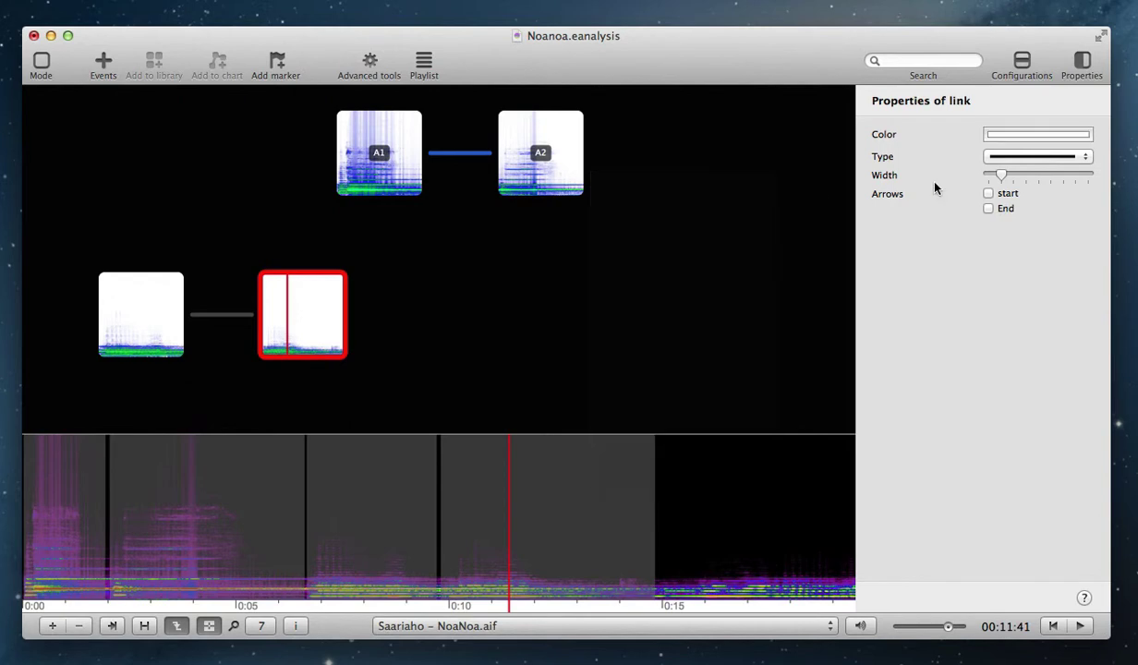
{"action": "mouse_move", "coordinate": [1002, 176]}
{"action": "left_mouse_down"}
{"action": "mouse_move", "coordinate": [1041, 180]}
{"action": "mouse_move", "coordinate": [1012, 181]}
{"action": "left_mouse_up"}
{"action": "left_click", "coordinate": [1029, 157]}
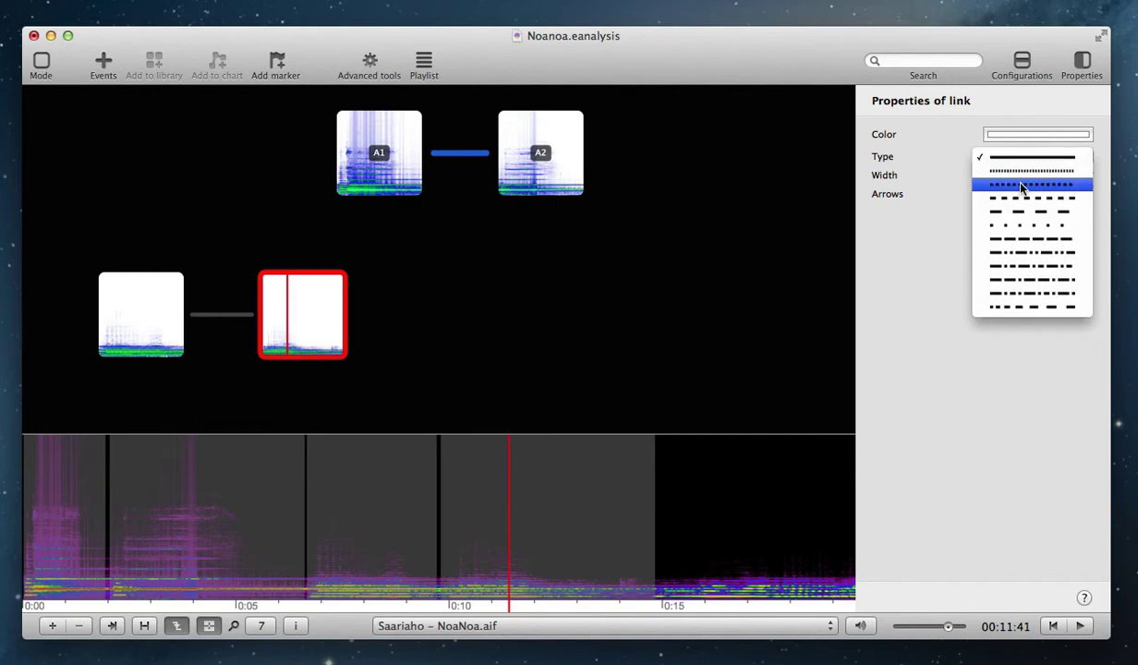
{"action": "left_click", "coordinate": [1023, 171]}
Move block A2 lower and to the right, and give the link a denser dotted style
{"action": "left_click_drag", "start_coordinate": [545, 169], "coordinate": [612, 229]}
{"action": "left_click", "coordinate": [501, 196]}
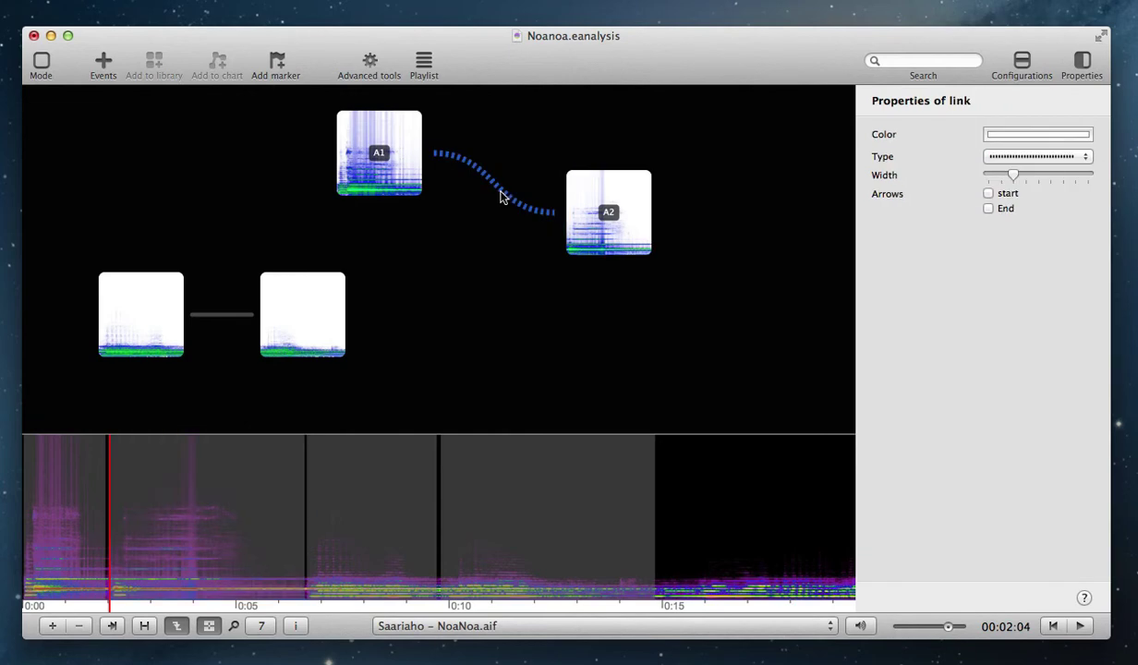
{"action": "left_click", "coordinate": [1016, 159]}
{"action": "left_click", "coordinate": [1023, 192]}
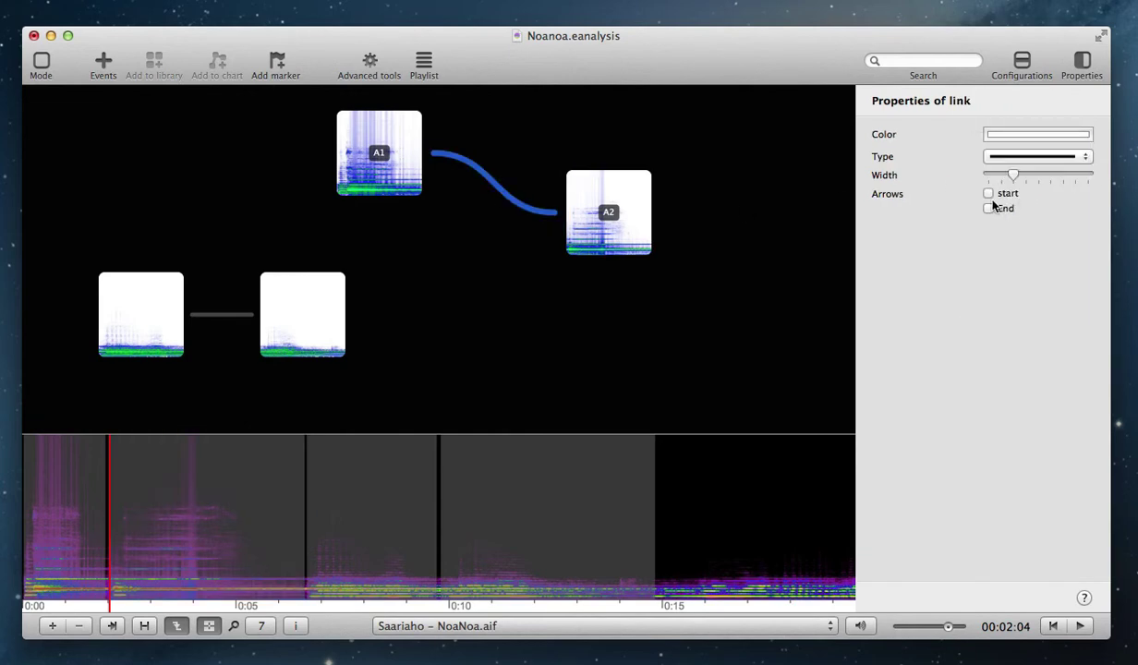